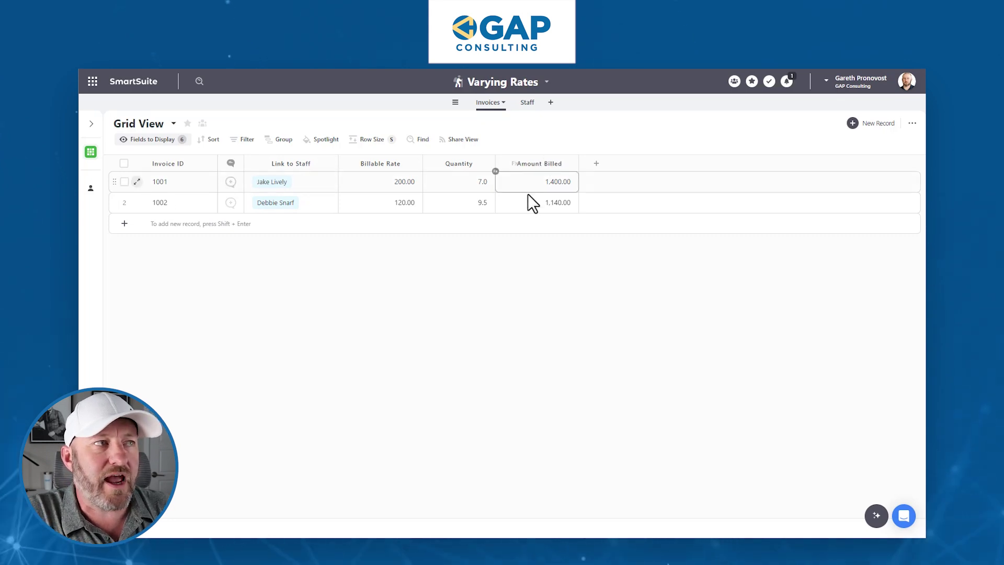
# Review the rate amounts of both staff members in the Staff table.
pyautogui.click(524, 103)
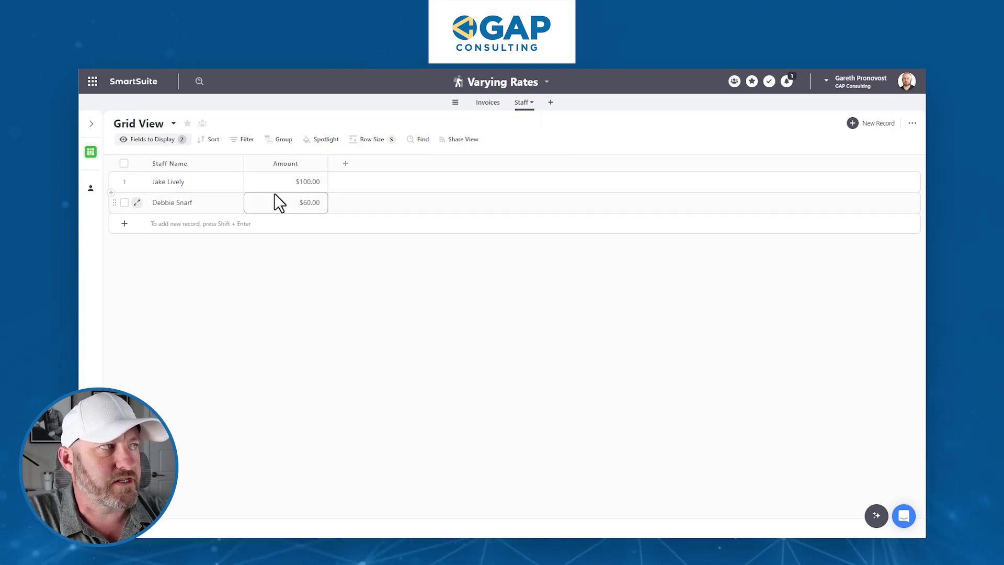
pyautogui.click(287, 186)
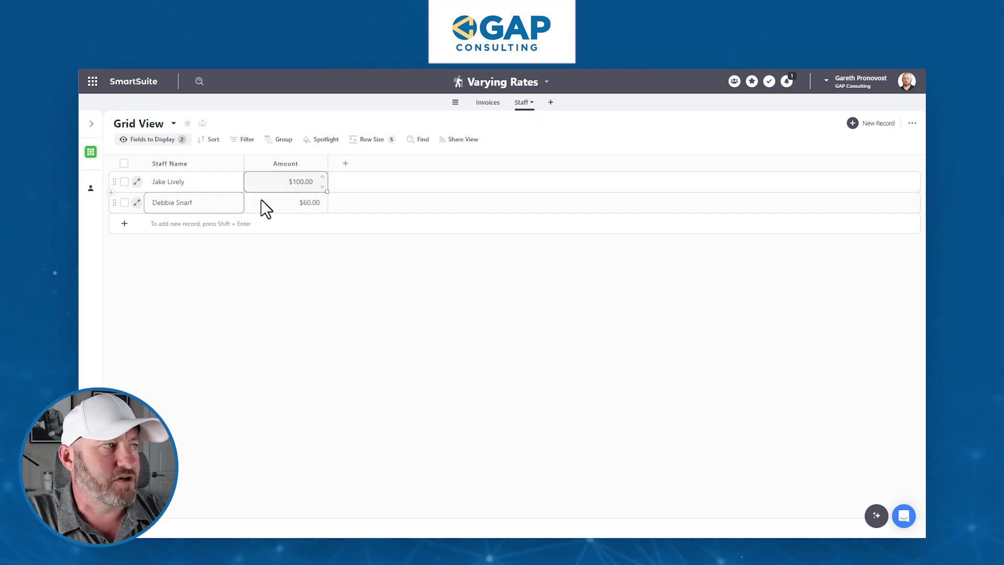
pyautogui.doubleClick(280, 204)
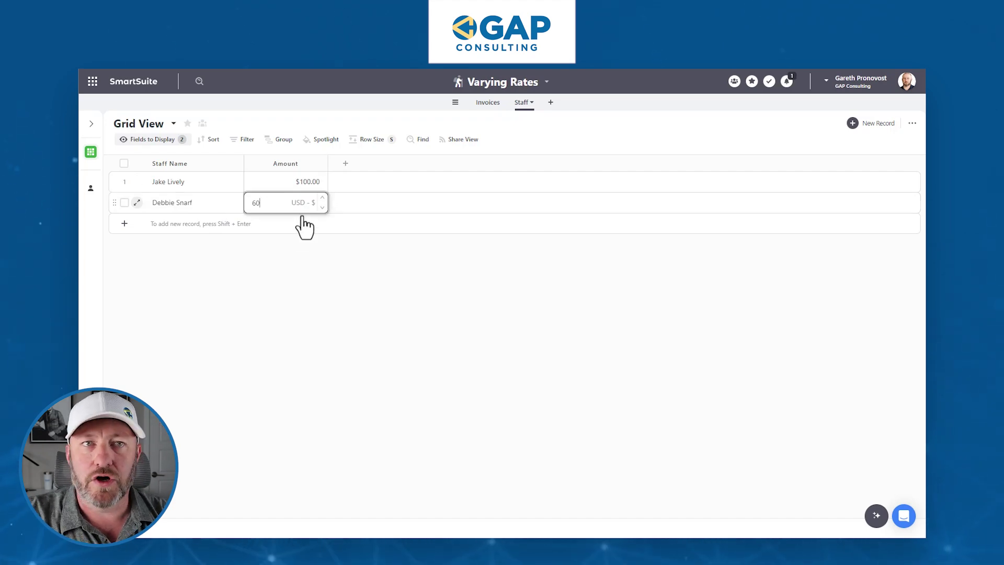
# Return to the Invoices table and examine the first invoice's staff link alongside its billable rate.
pyautogui.click(496, 106)
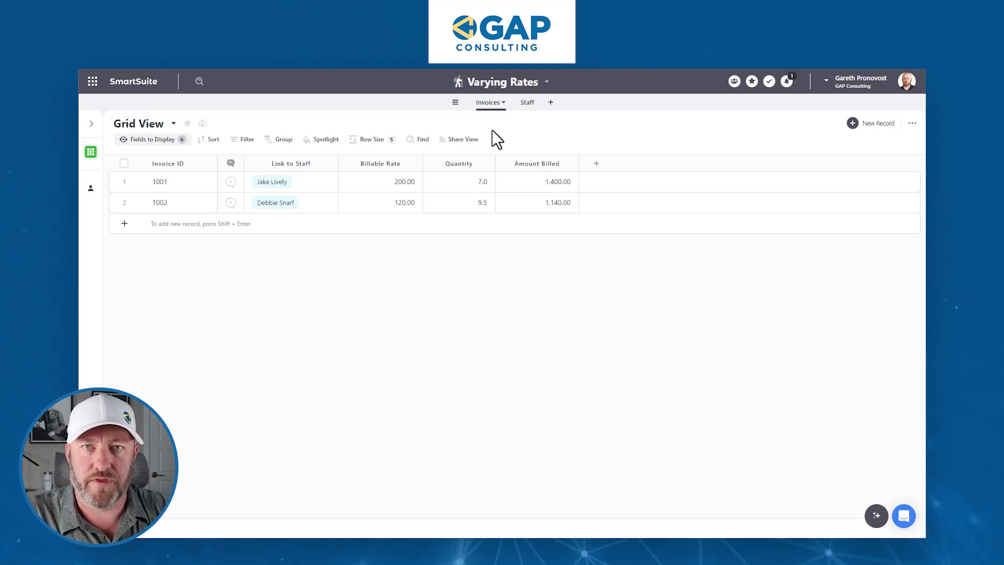
pyautogui.click(372, 182)
pyautogui.click(320, 187)
pyautogui.click(363, 181)
pyautogui.click(287, 186)
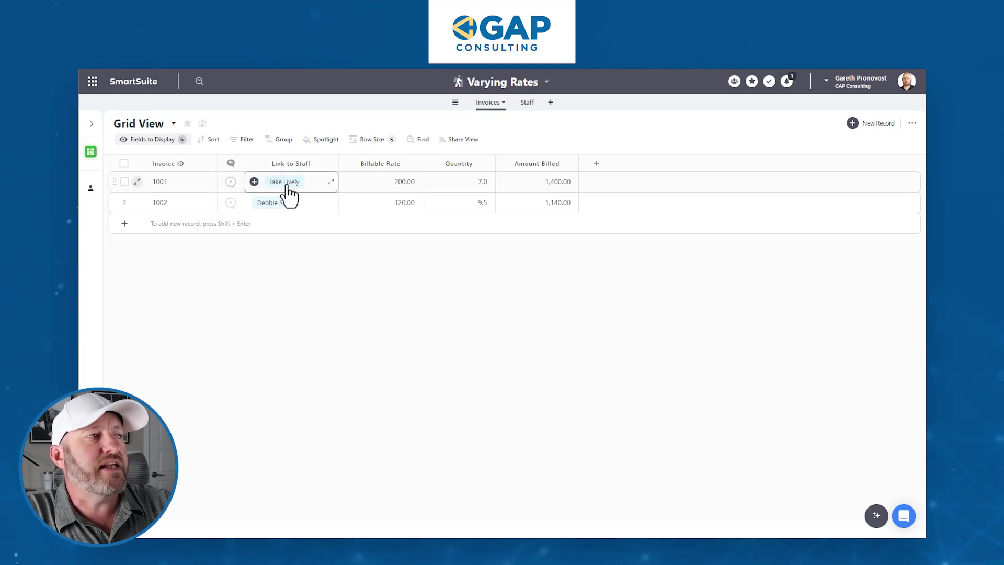
pyautogui.click(357, 188)
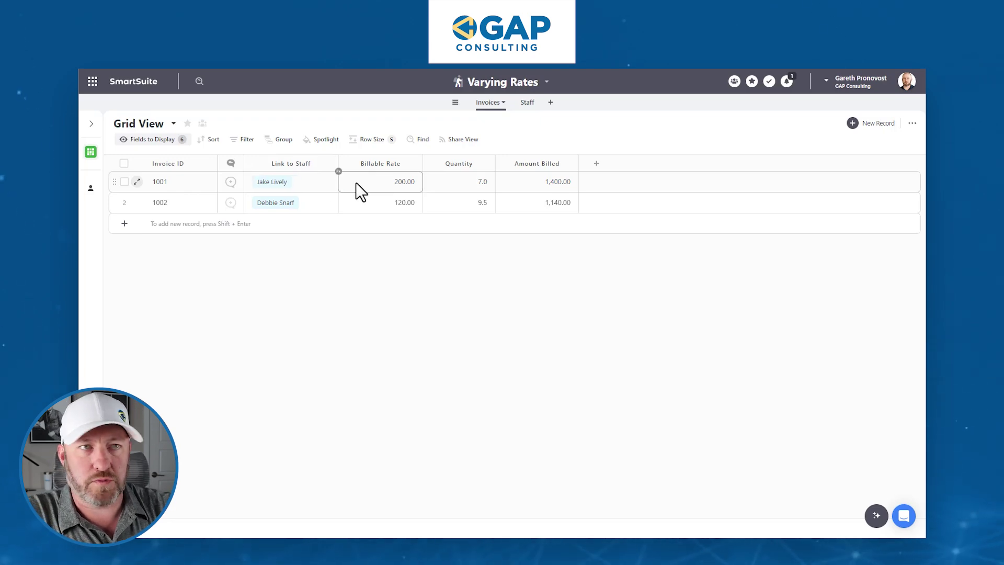
# Inspect the Billable Rate field's formula and compare the staff links and billable rates of both invoices.
pyautogui.doubleClick(366, 171)
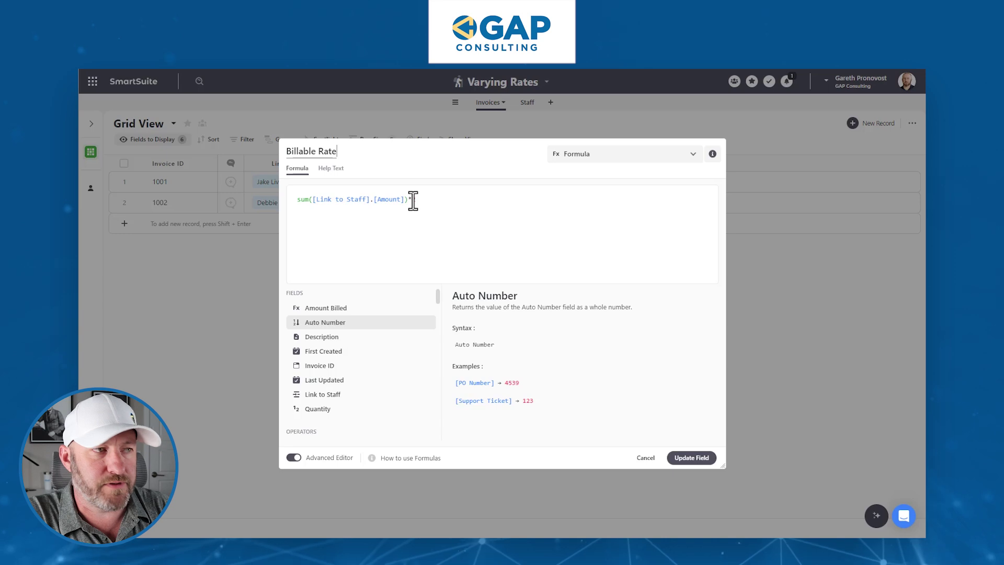
pyautogui.click(680, 460)
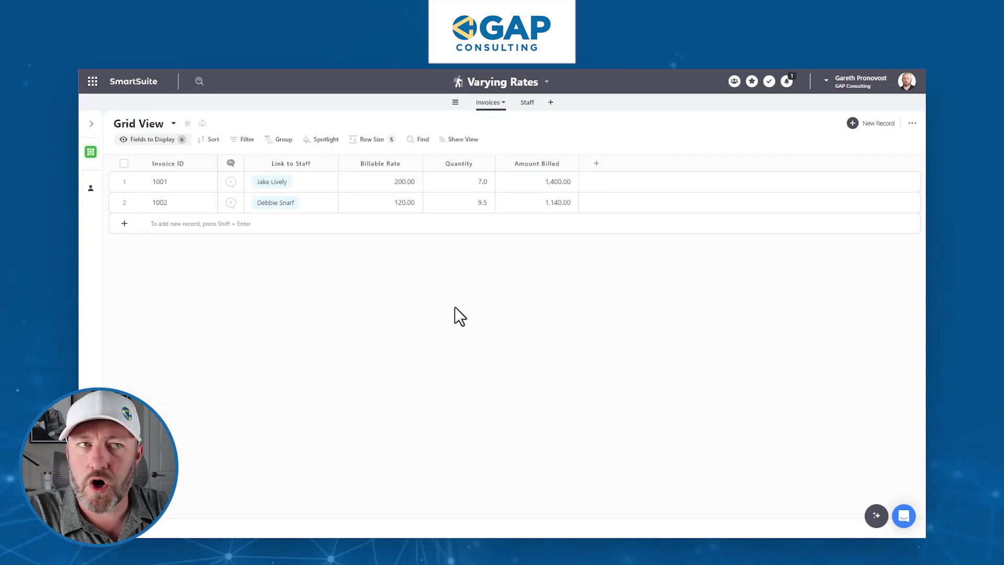
pyautogui.click(325, 183)
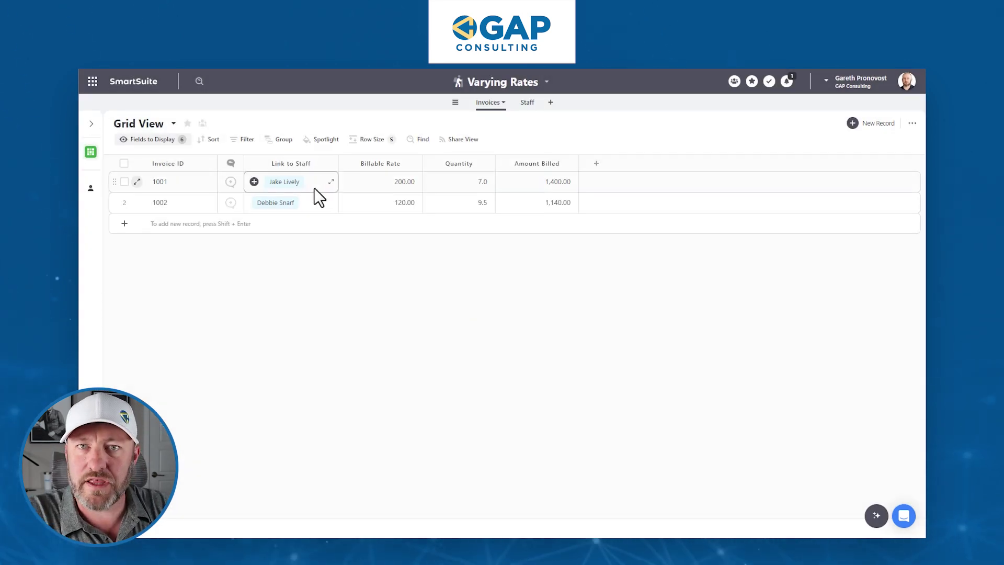
pyautogui.click(391, 188)
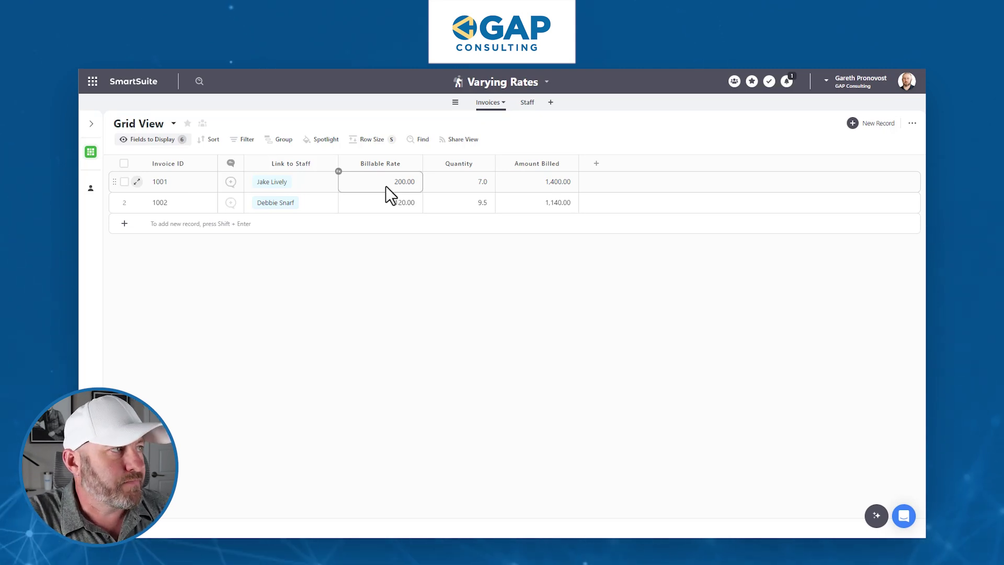
pyautogui.click(291, 211)
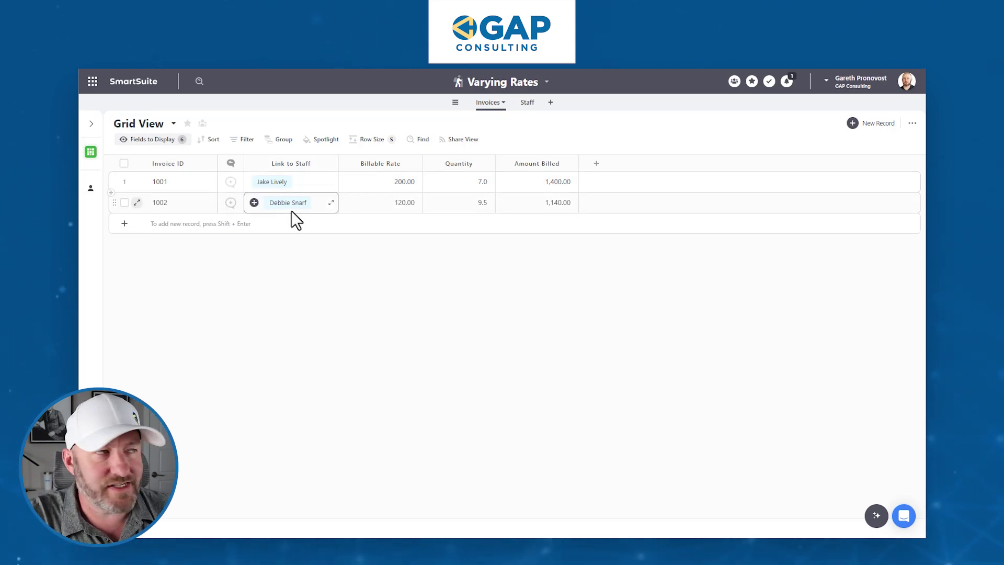
pyautogui.click(384, 199)
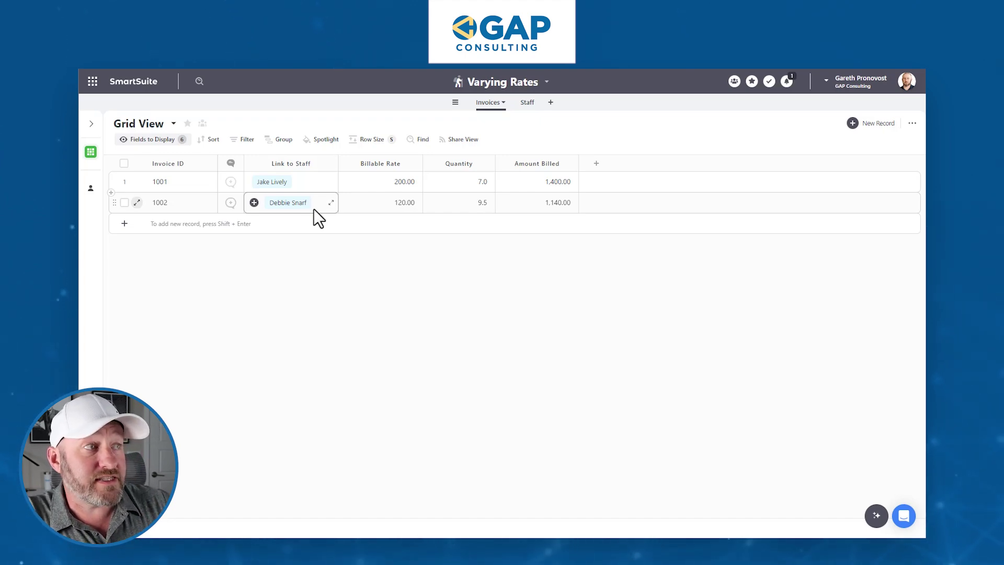
# In the Staff table, set the second staff member's Amount to $66.00.
pyautogui.click(527, 103)
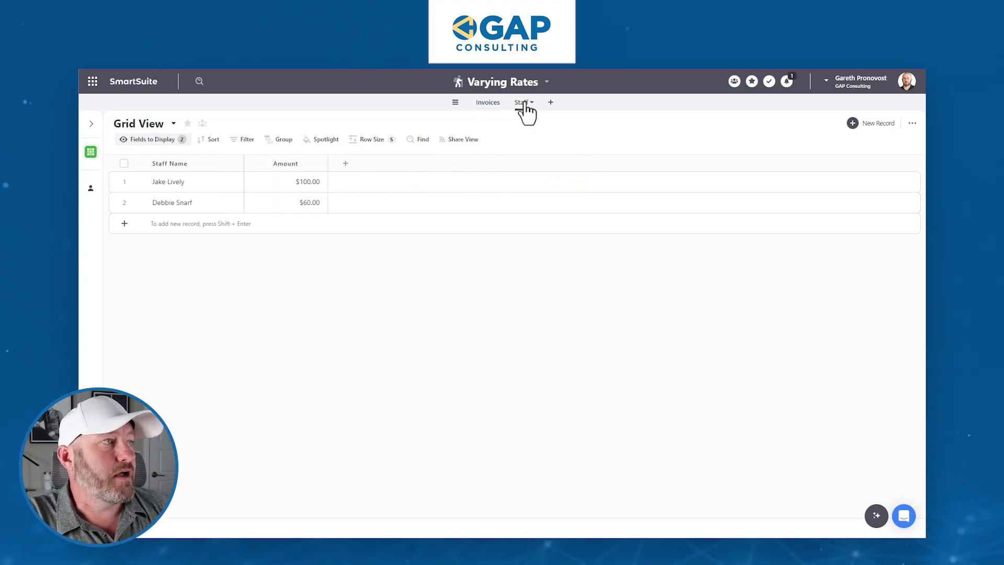
pyautogui.click(296, 204)
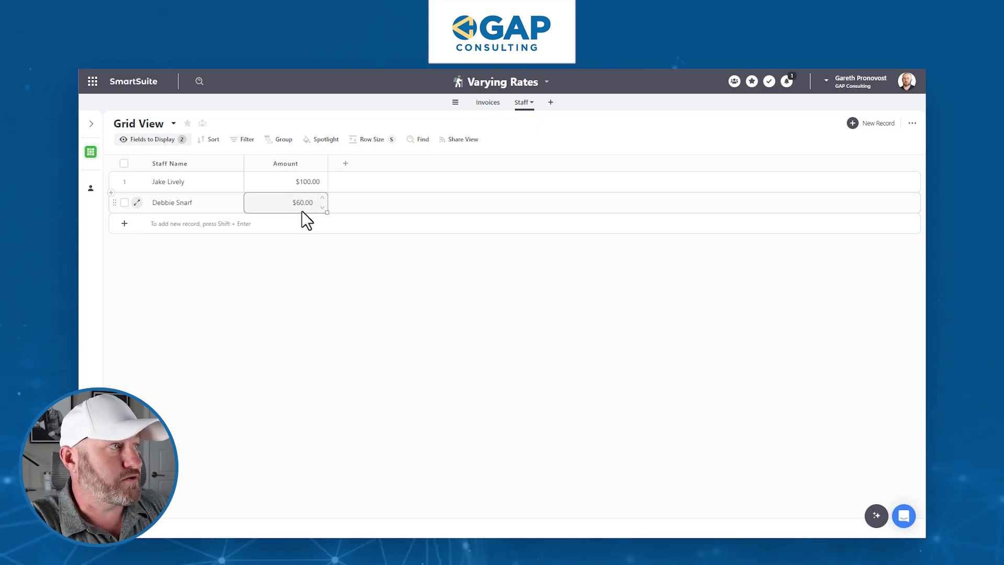
pyautogui.write('66')
pyautogui.click(442, 287)
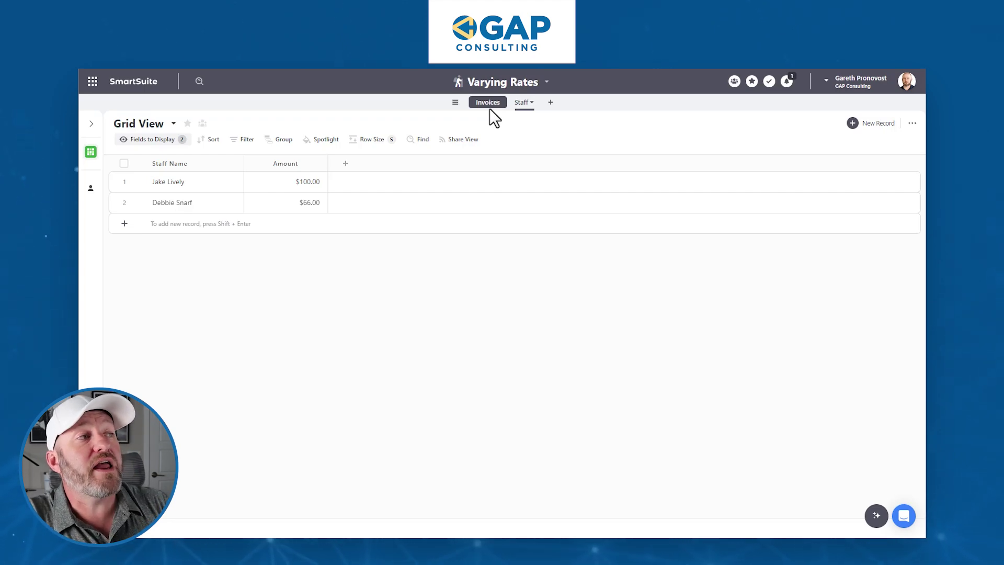
# Add an invoice with ID 1003 to the Invoices table, linked to the same staff member as invoice 1002.
pyautogui.click(490, 107)
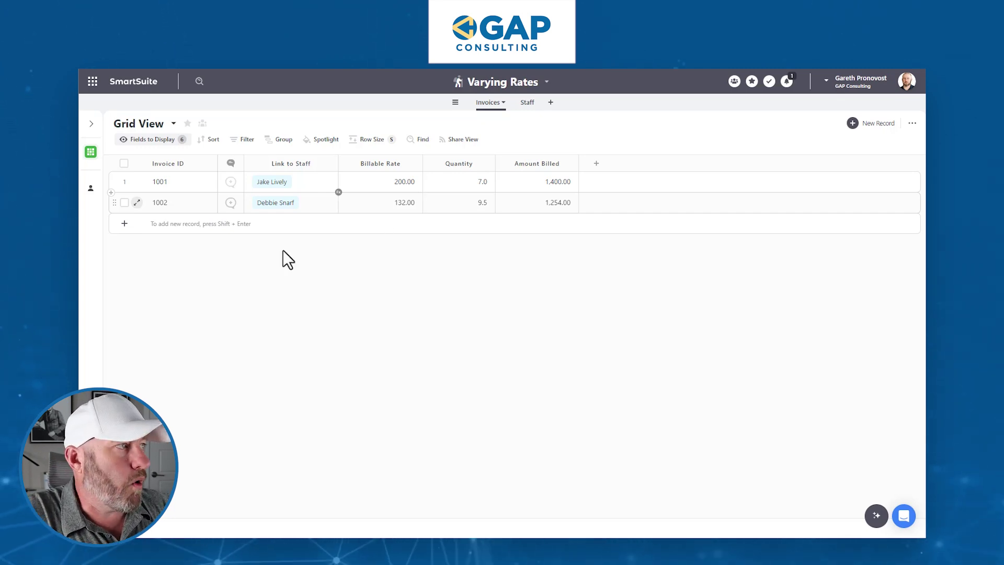
pyautogui.click(165, 225)
pyautogui.write('1003')
pyautogui.click(250, 225)
pyautogui.click(254, 224)
pyautogui.click(374, 274)
pyautogui.click(639, 416)
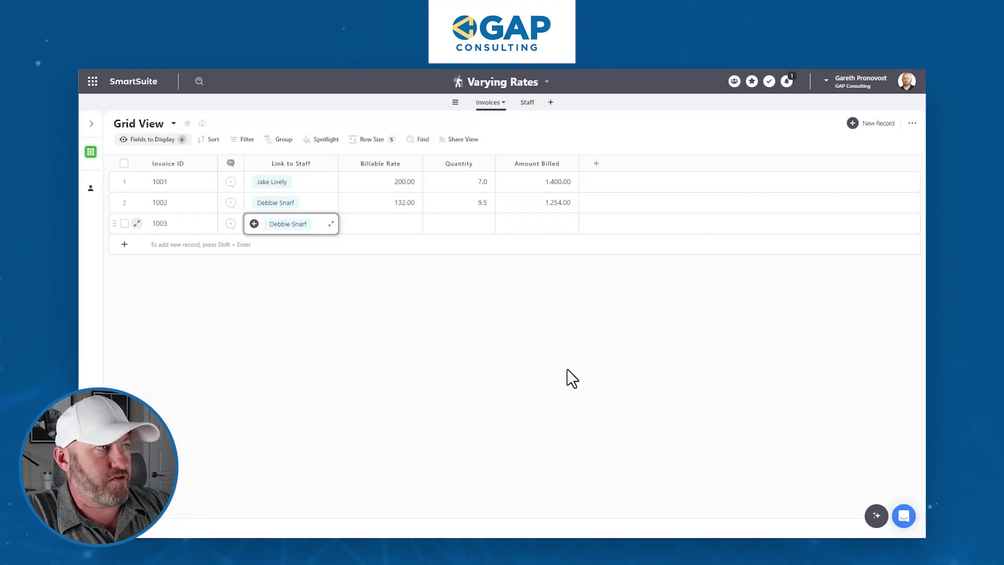
# Examine the billable rates and amounts billed on invoices 1002 and 1003, which share a staff member.
pyautogui.click(406, 227)
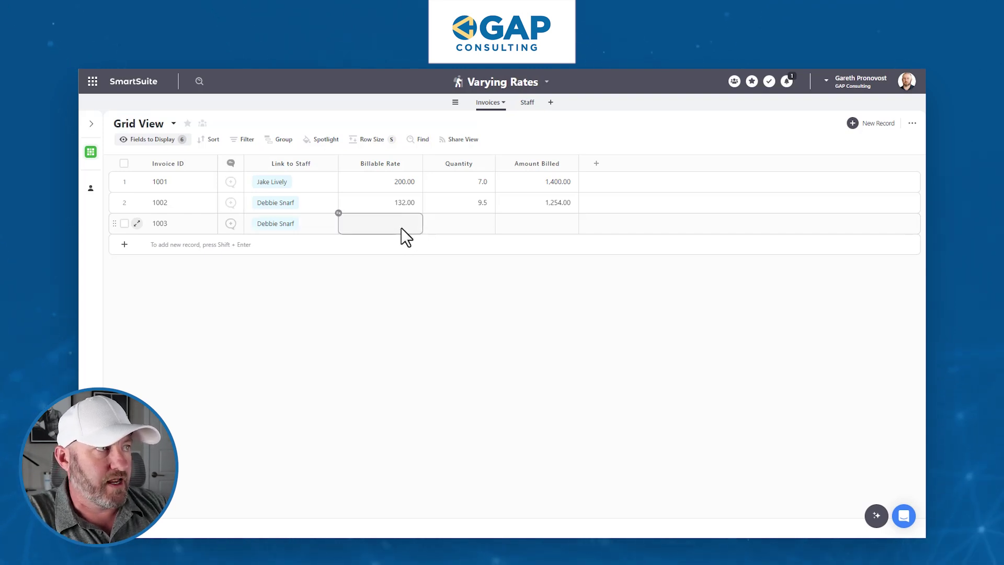
pyautogui.click(314, 226)
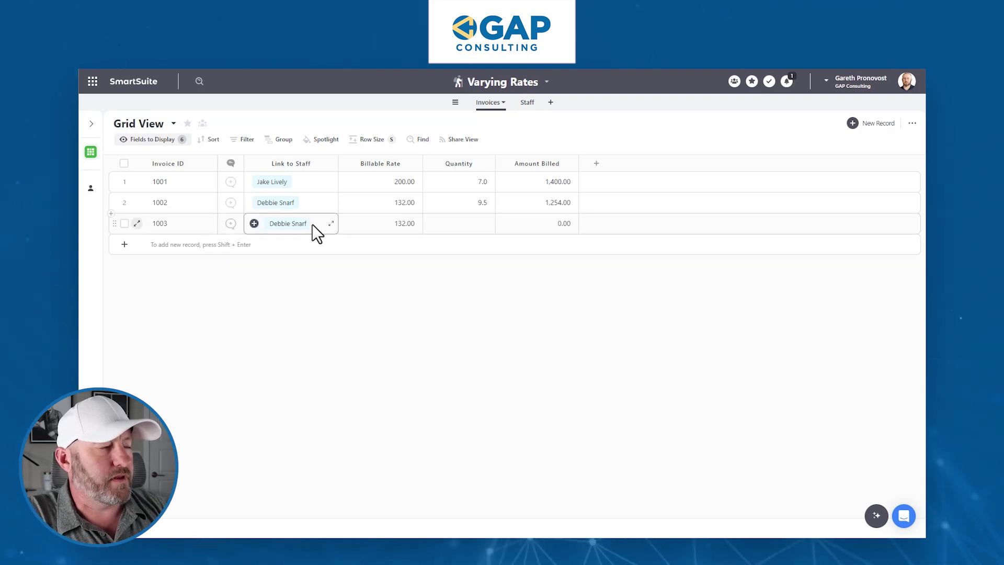
pyautogui.click(373, 228)
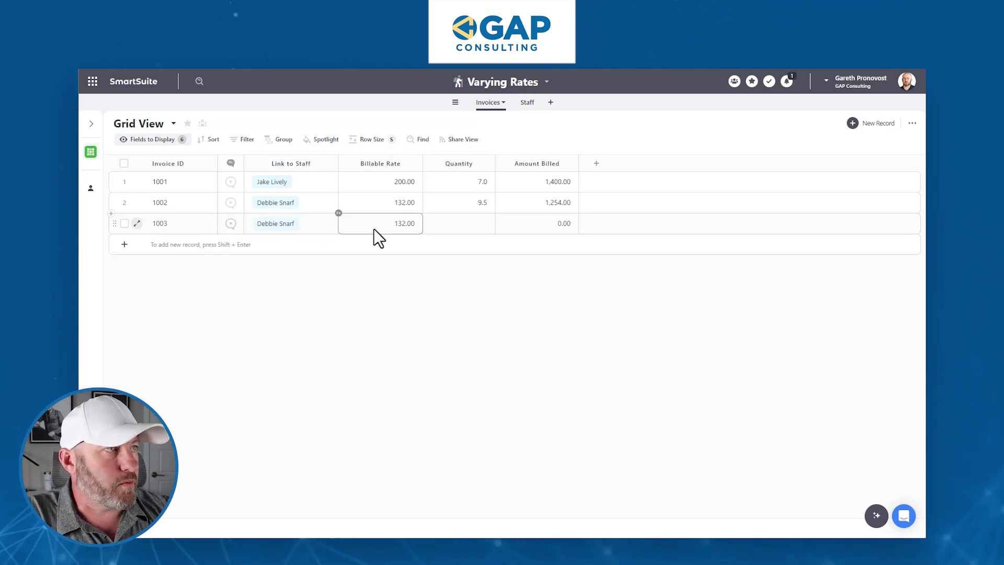
pyautogui.click(459, 230)
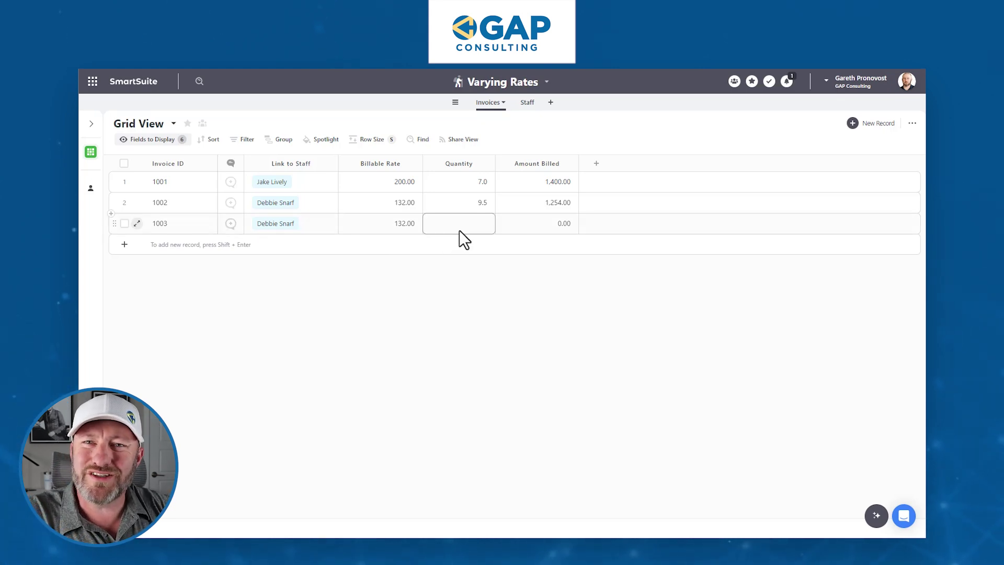
pyautogui.click(382, 202)
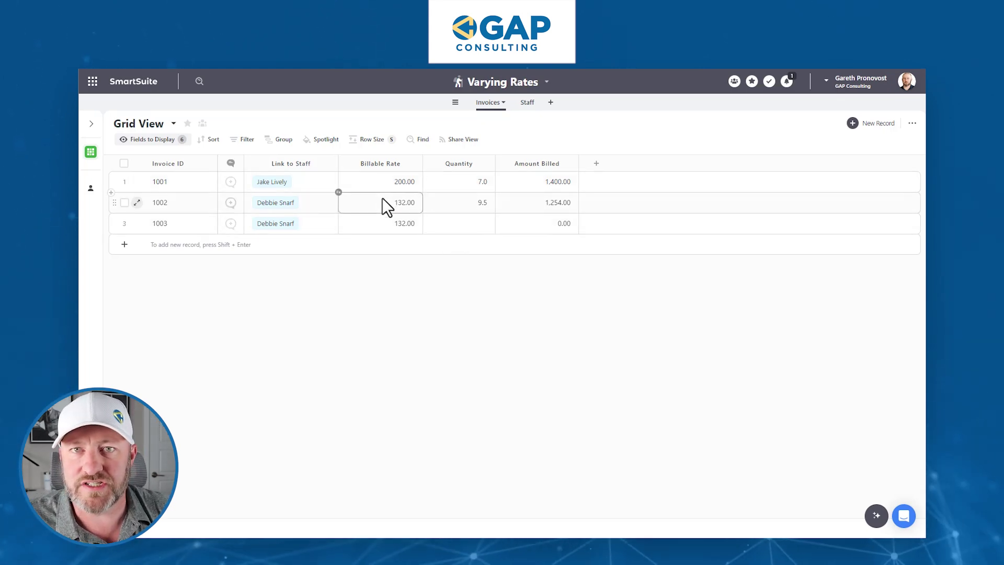
pyautogui.click(171, 202)
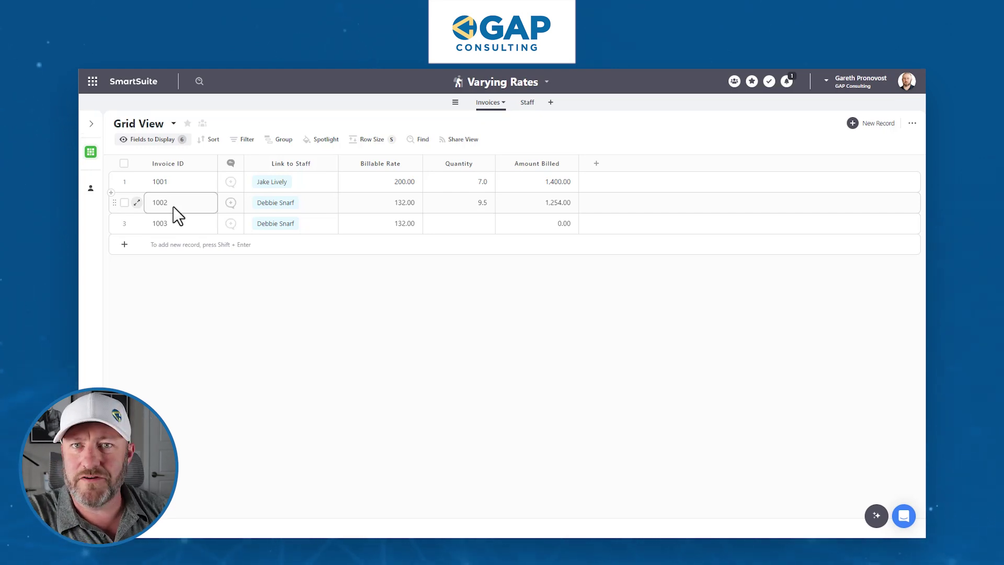
pyautogui.click(400, 207)
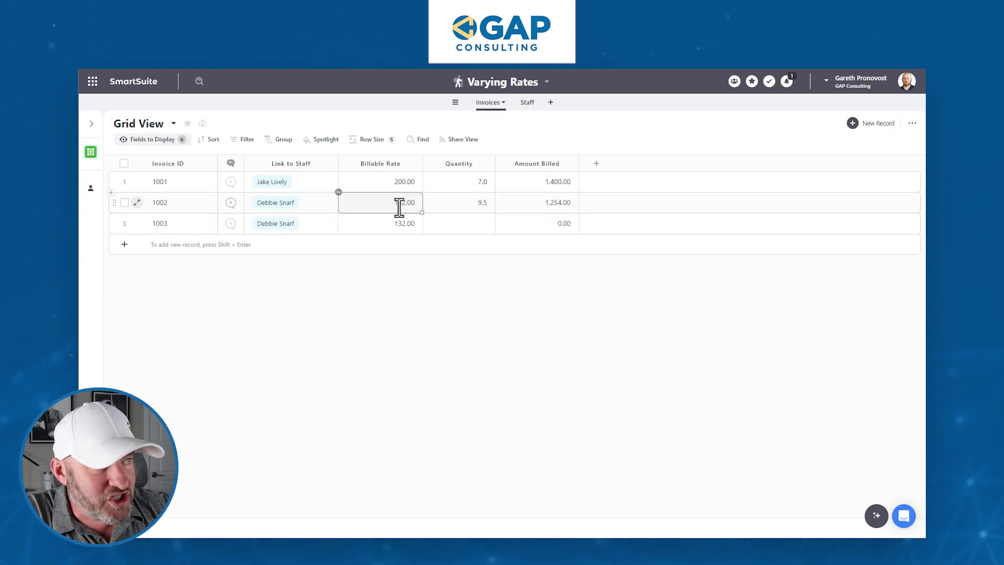
pyautogui.click(524, 204)
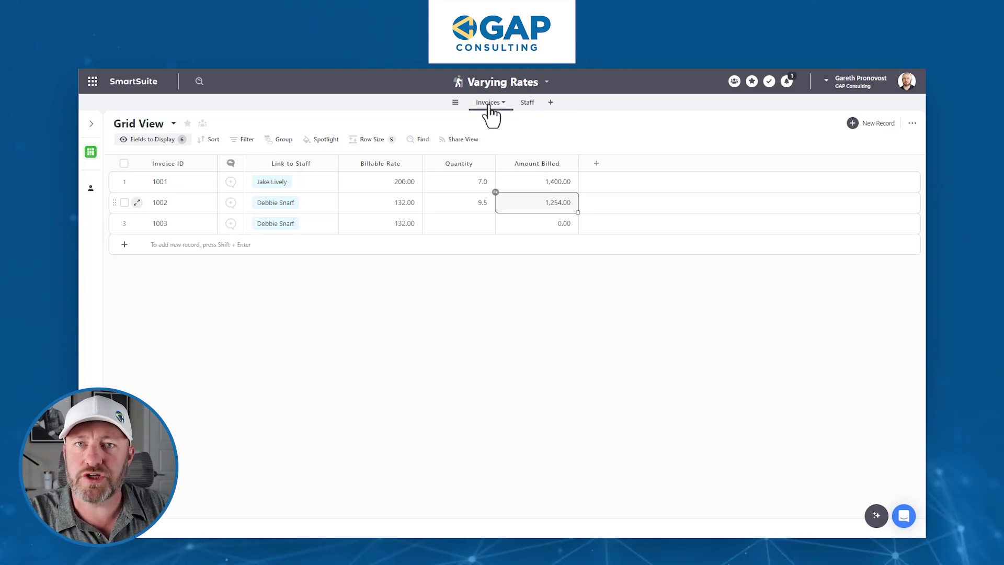
# Create a table from scratch in the Varying Rates solution and name it Rates.
pyautogui.click(551, 103)
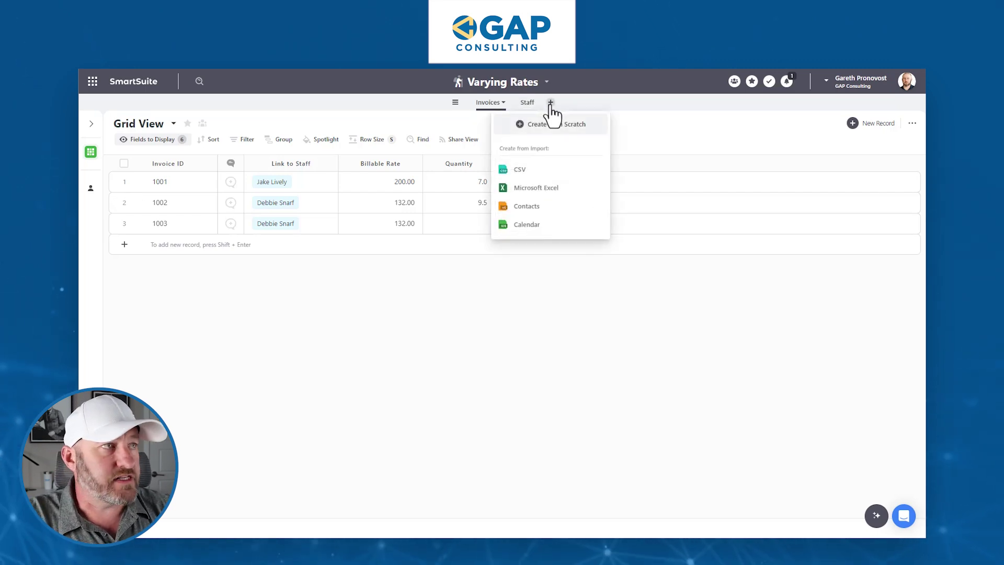
pyautogui.click(560, 127)
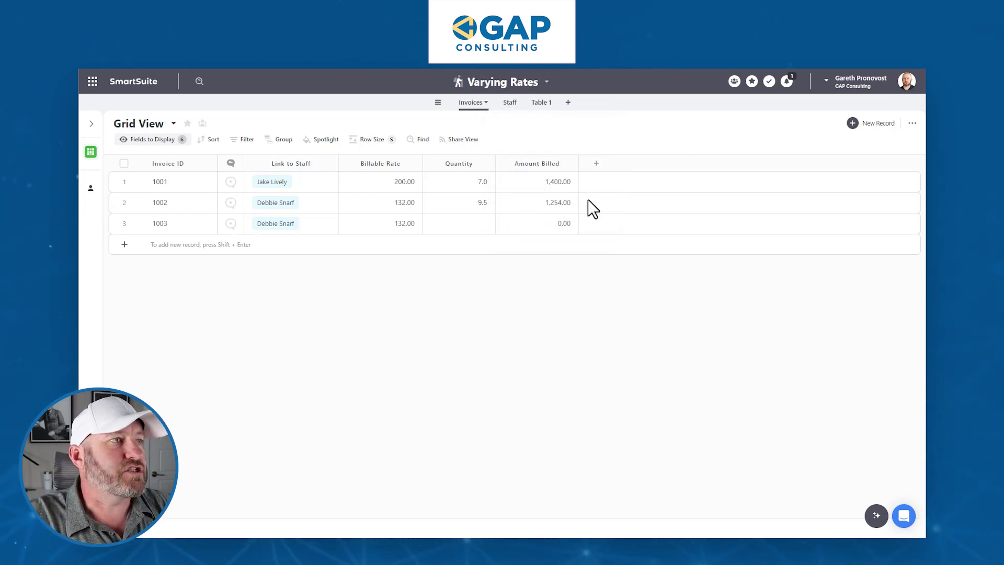
pyautogui.click(541, 104)
pyautogui.click(541, 104)
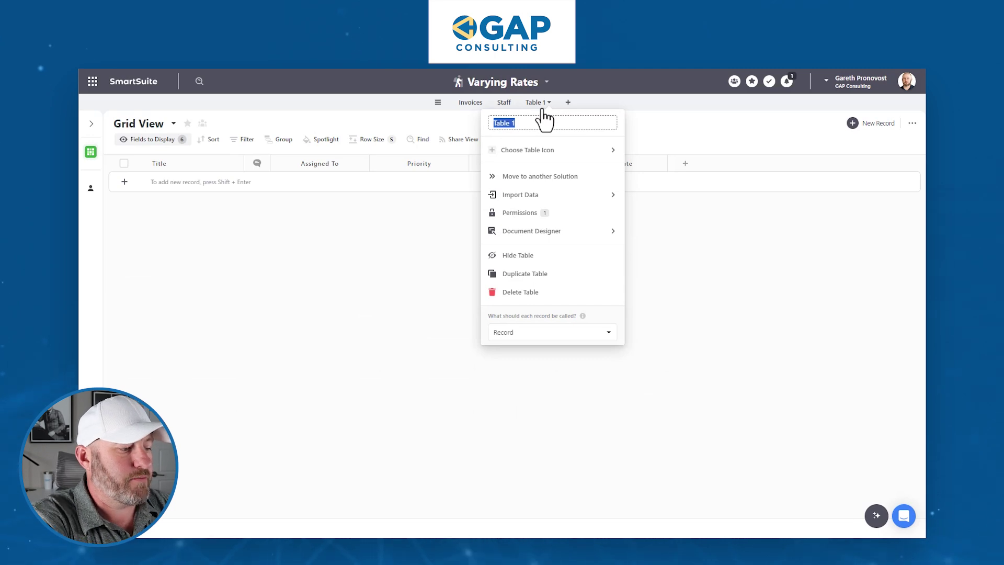
pyautogui.write('Rates')
pyautogui.press('Return')
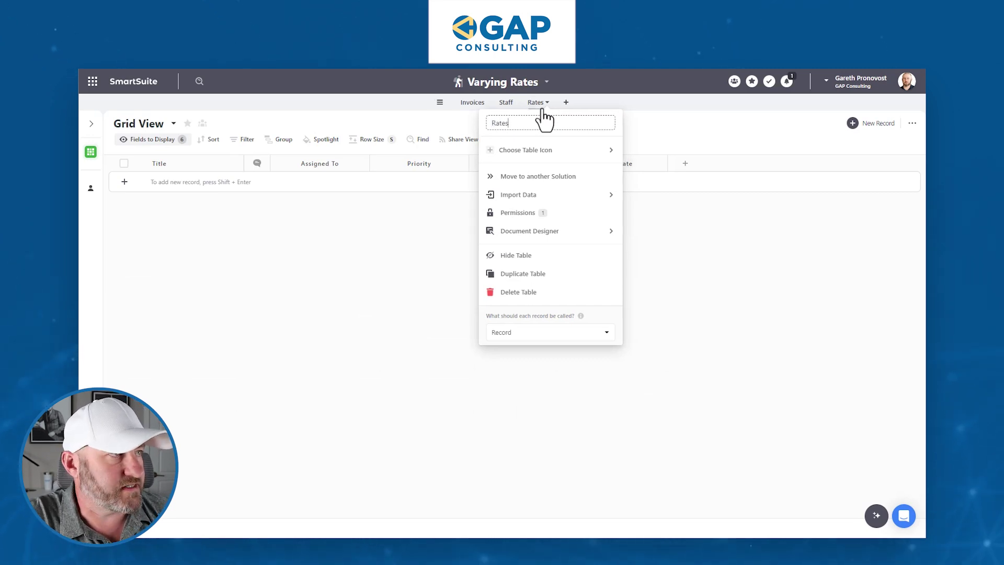
pyautogui.click(426, 264)
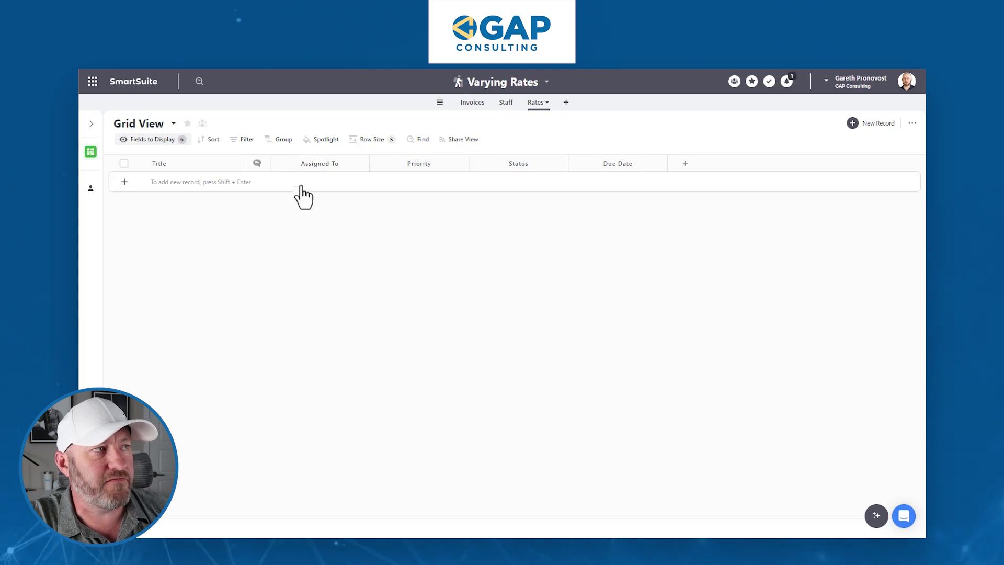
# Clear all displayed fields from the Rates table's grid view, keeping only the primary Title field.
pyautogui.click(170, 140)
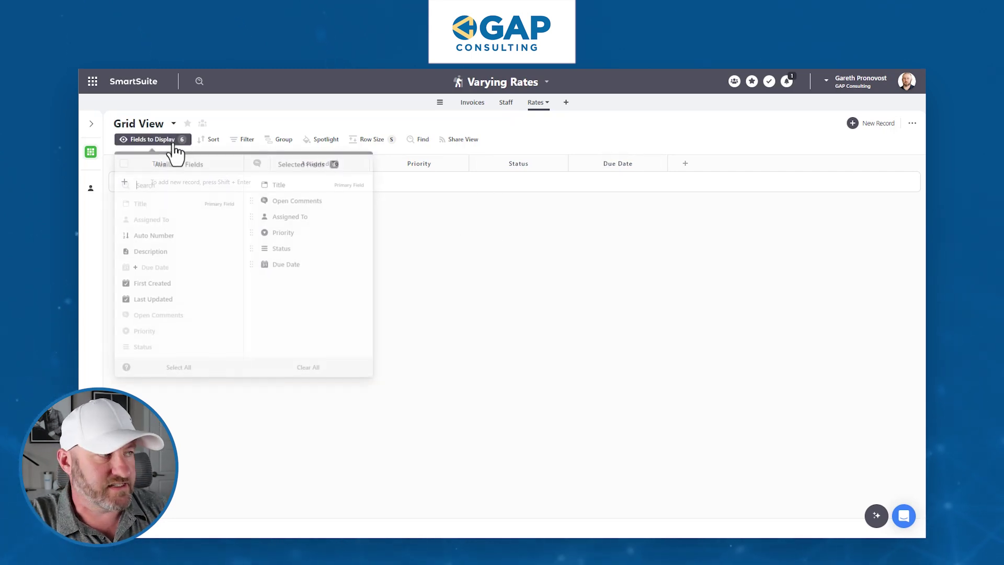
pyautogui.click(316, 365)
pyautogui.click(510, 297)
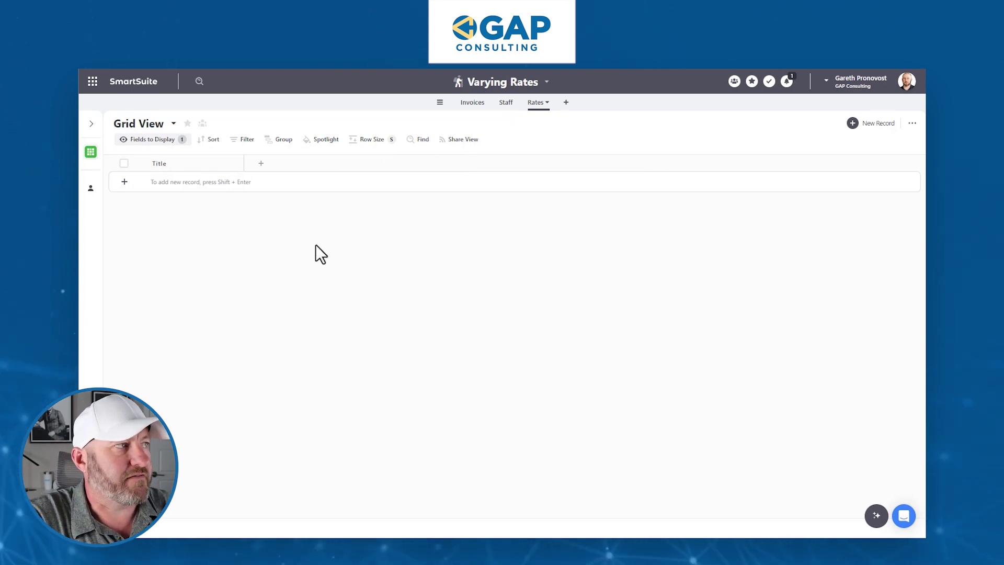
# Add a linked record field named "link to invoices" to the Rates table, connected to the Invoices table with multiple records allowed.
pyautogui.click(261, 163)
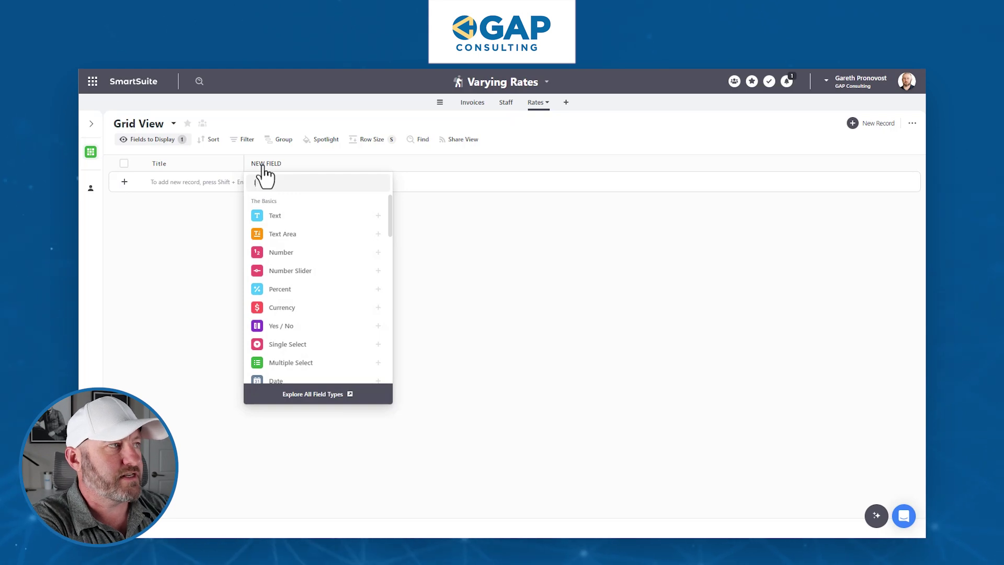
pyautogui.click(308, 242)
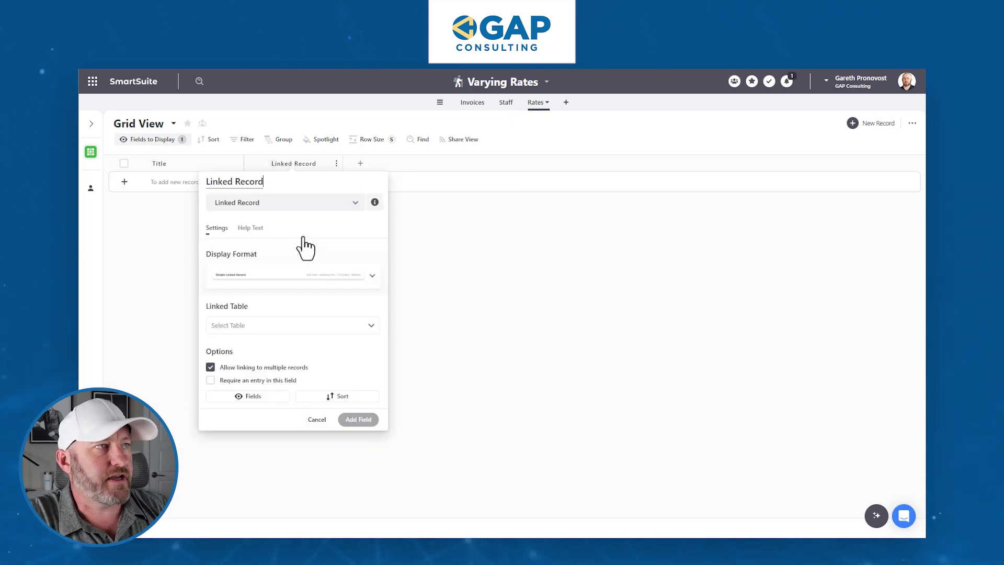
pyautogui.write('link to invoices')
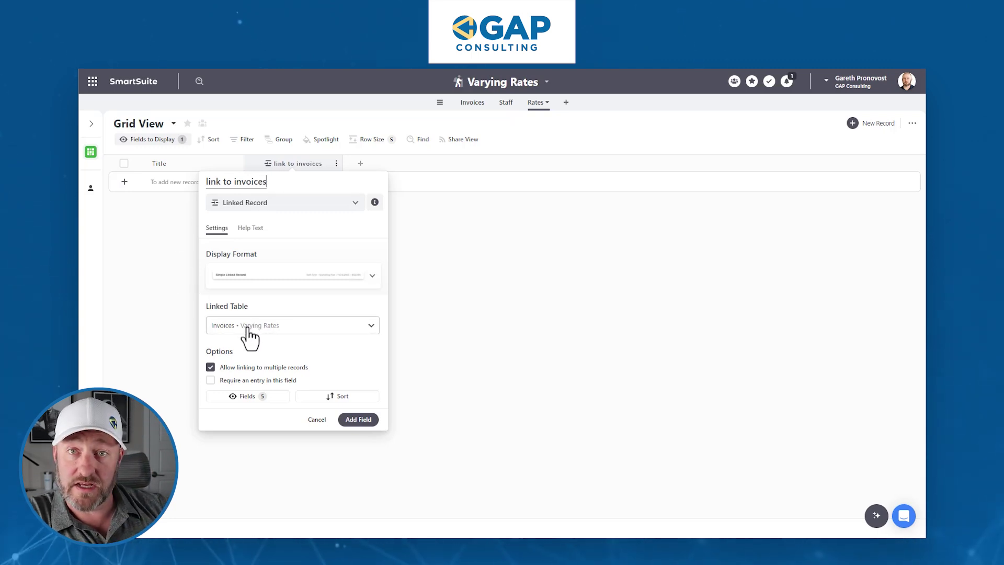
pyautogui.press('Return')
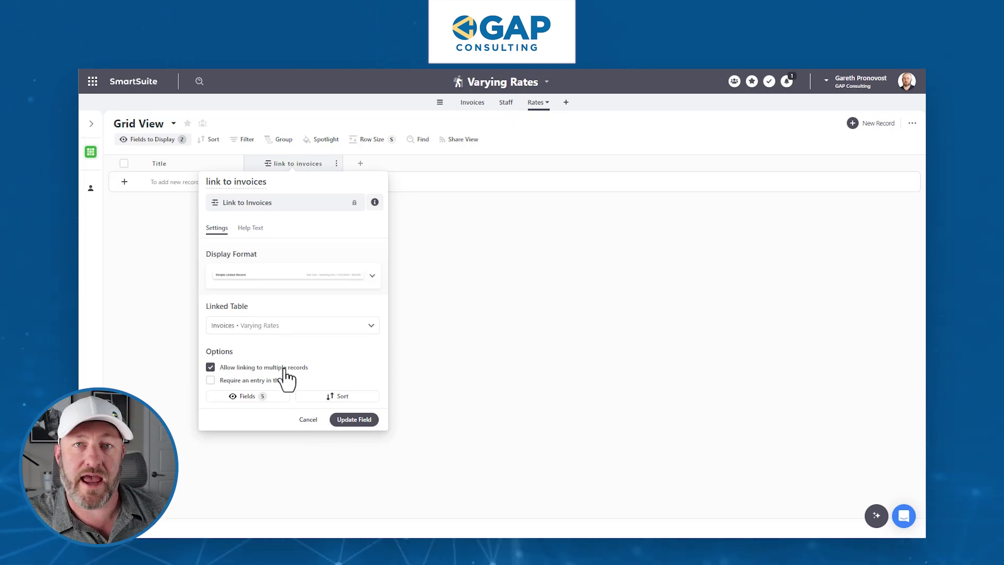
pyautogui.click(360, 419)
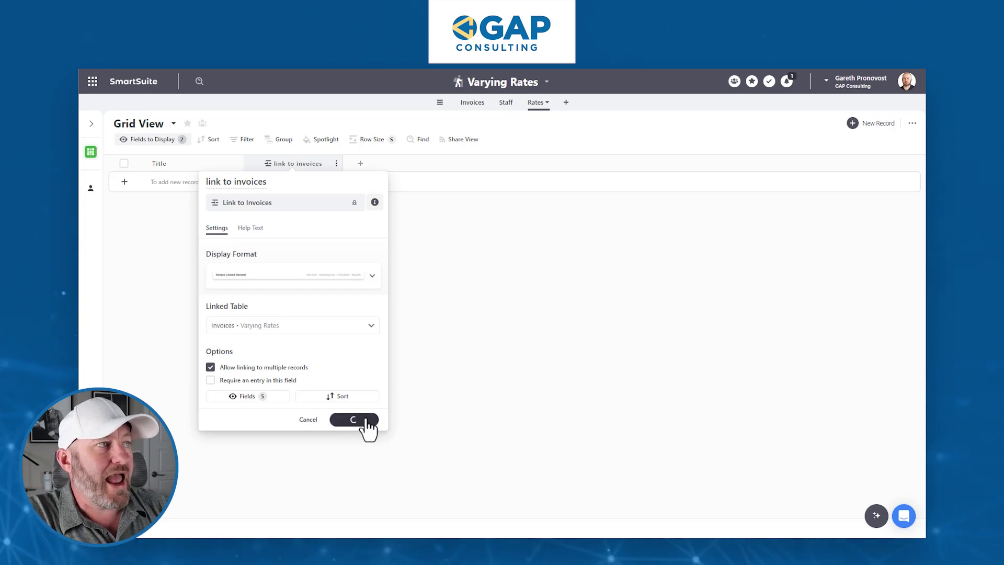
# Add a second linked record field named "link to staff" to the Rates table, connected to the Varying Rates solution's Staff table.
pyautogui.click(361, 164)
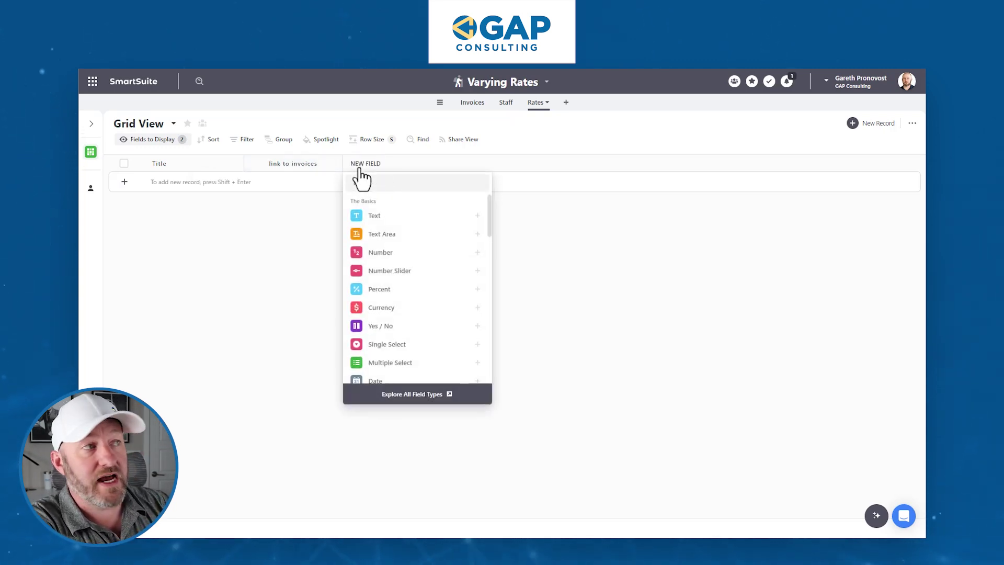
pyautogui.write('link')
pyautogui.click(392, 233)
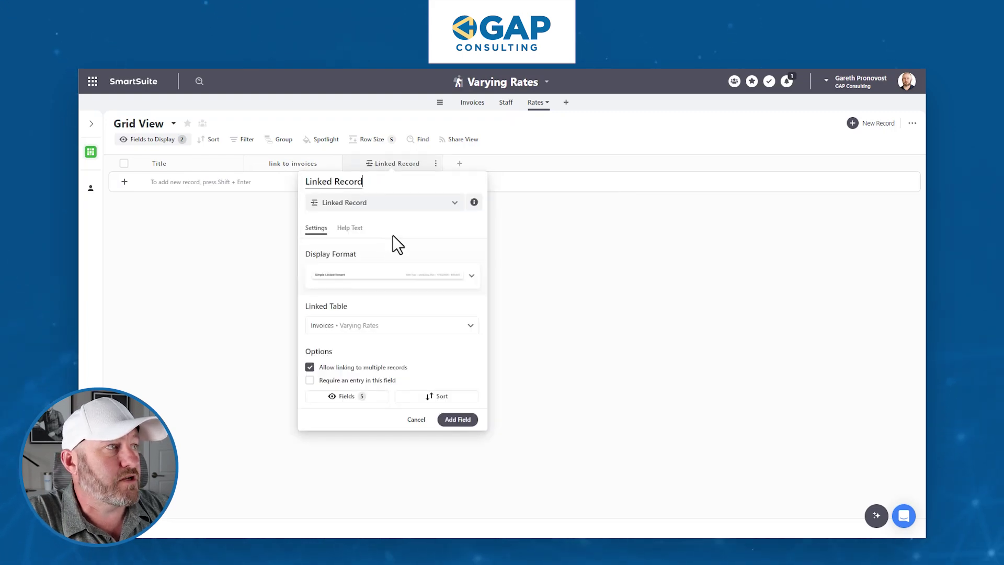
pyautogui.hotkey('ctrl', 'a')
pyautogui.write('lin')
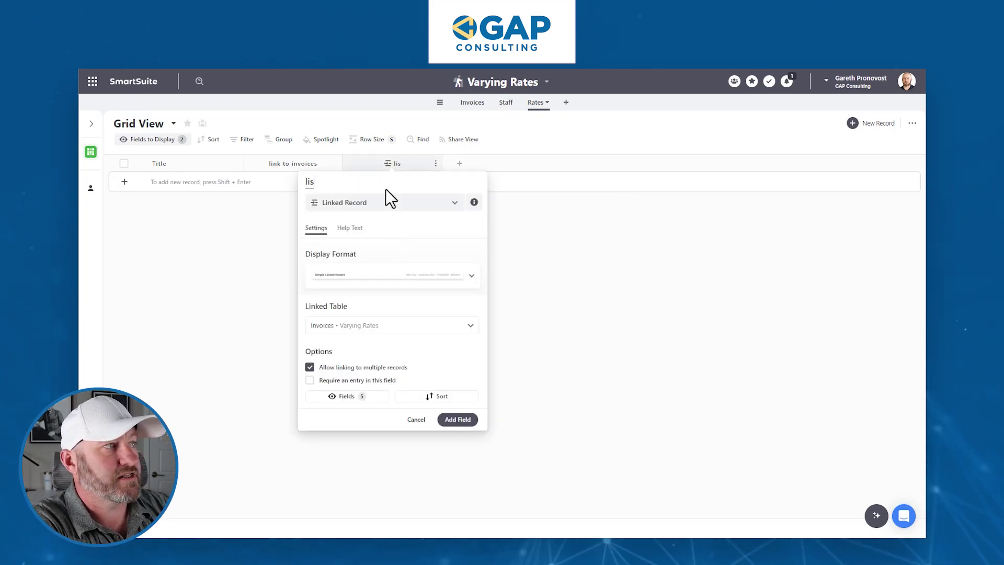
pyautogui.write('k to staff')
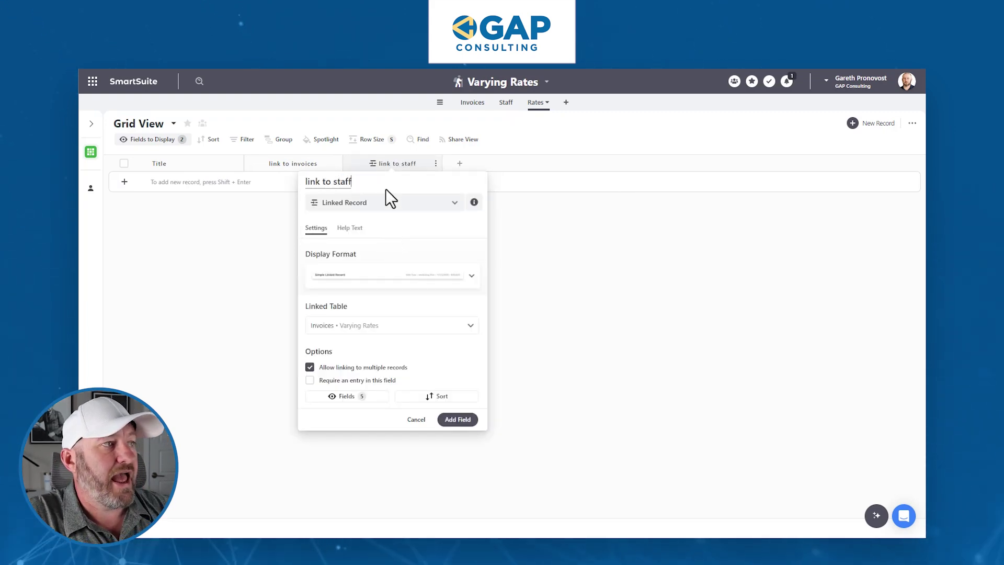
pyautogui.click(379, 326)
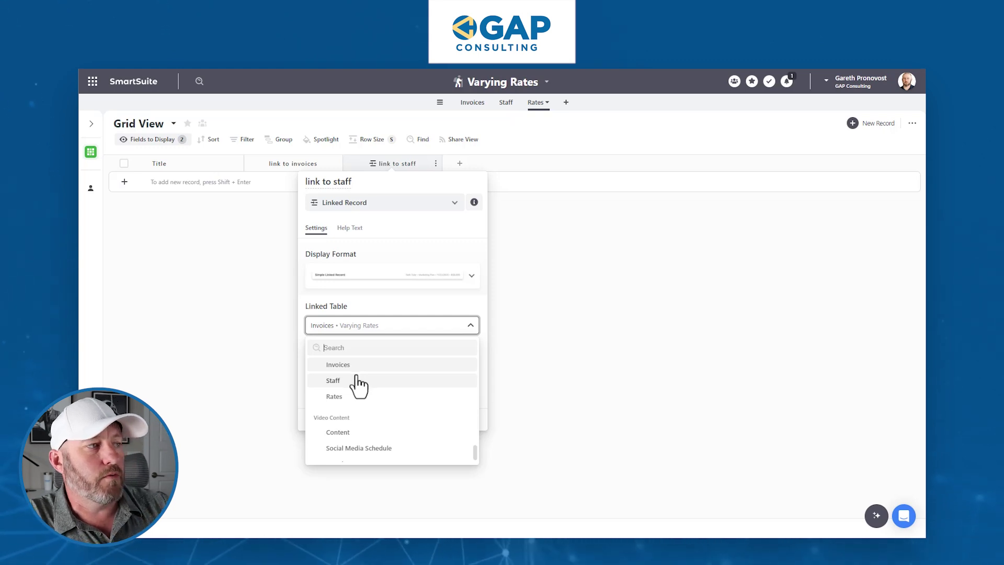
pyautogui.scroll(-3, 356, 390)
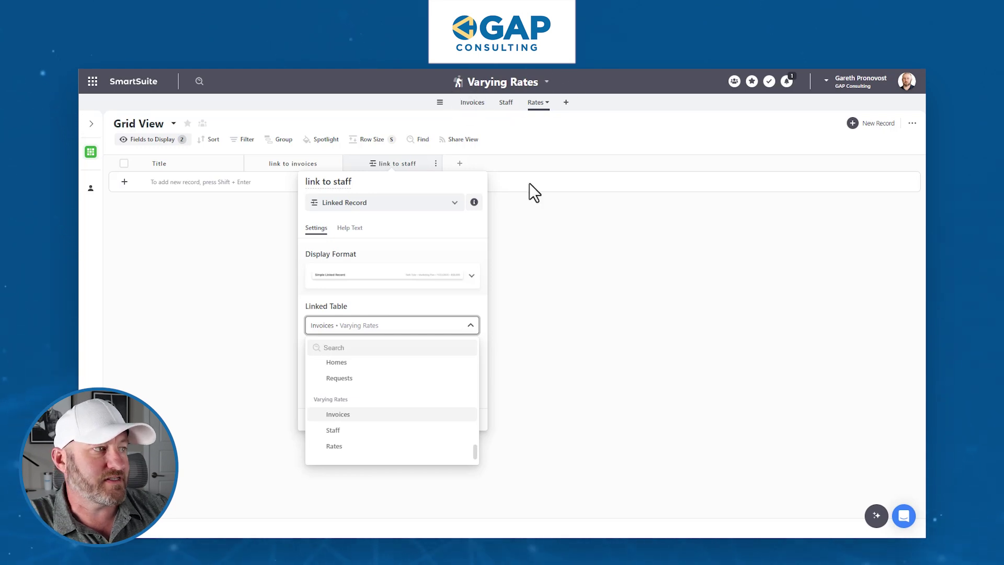
pyautogui.click(368, 432)
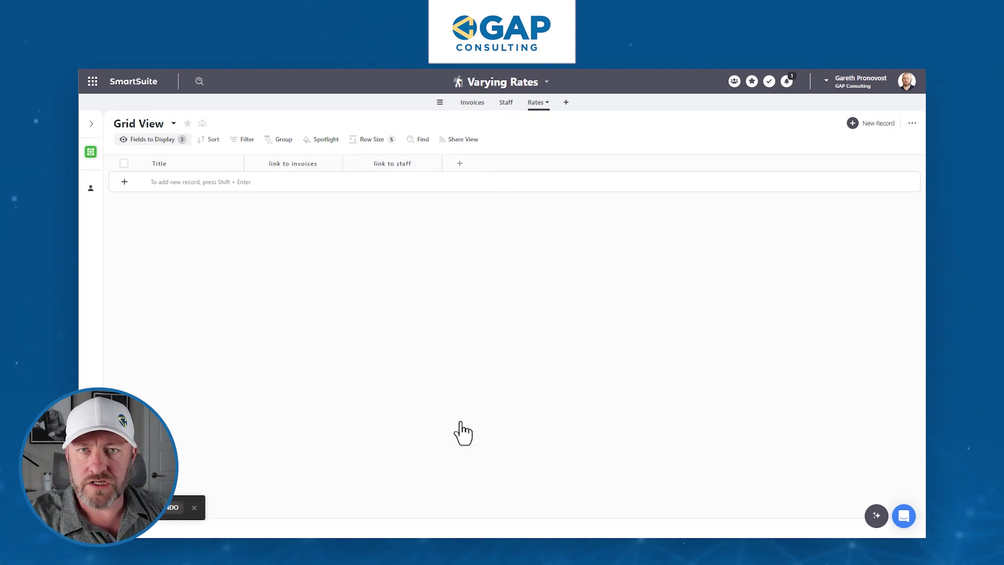
# Create the first record in the Rates table with the title Rate.
pyautogui.click(193, 183)
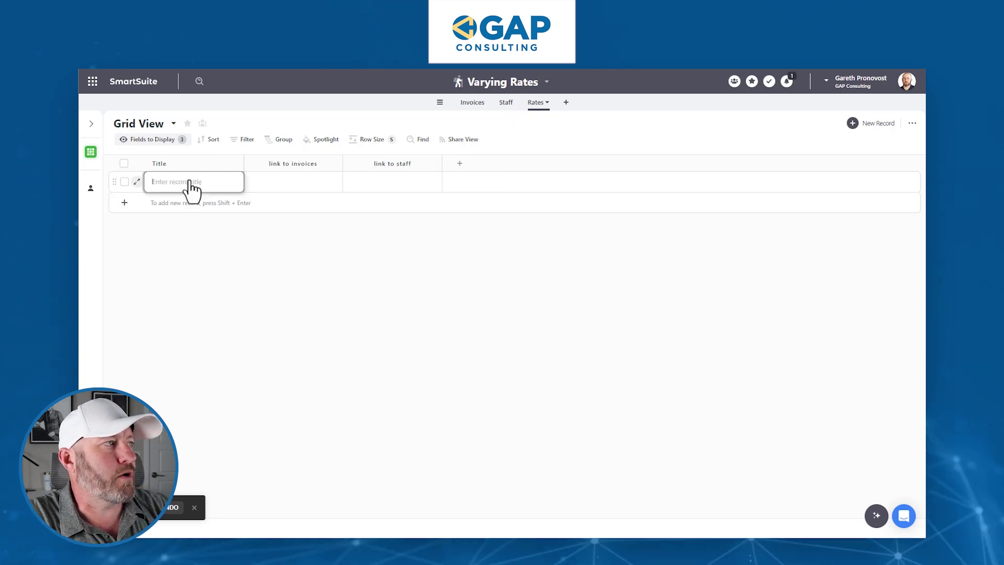
pyautogui.write('Rate')
pyautogui.click(281, 269)
# Set up a new single select field named Role in the Rates table.
pyautogui.click(460, 164)
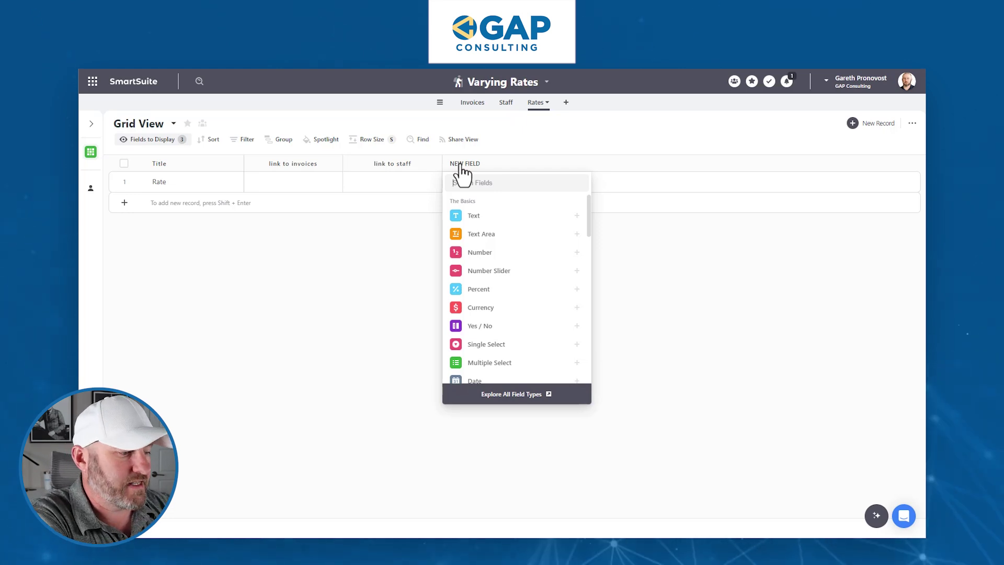
pyautogui.write('sing')
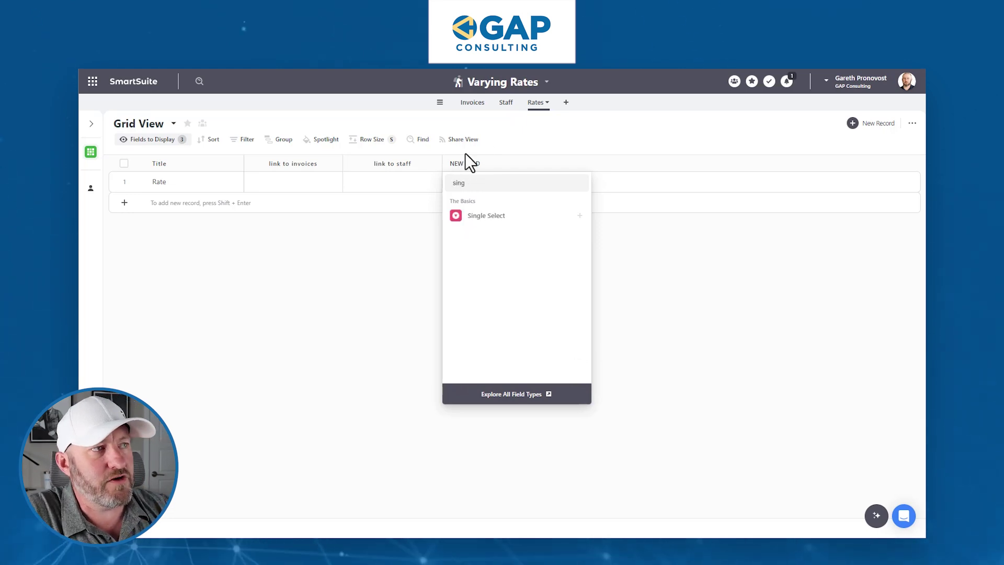
pyautogui.click(485, 216)
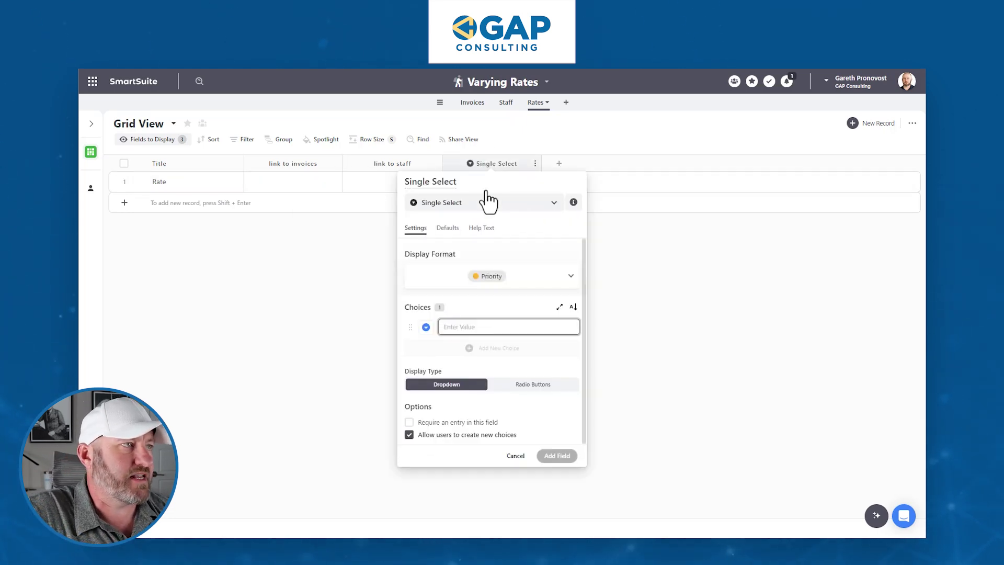
pyautogui.doubleClick(483, 187)
pyautogui.write('Role')
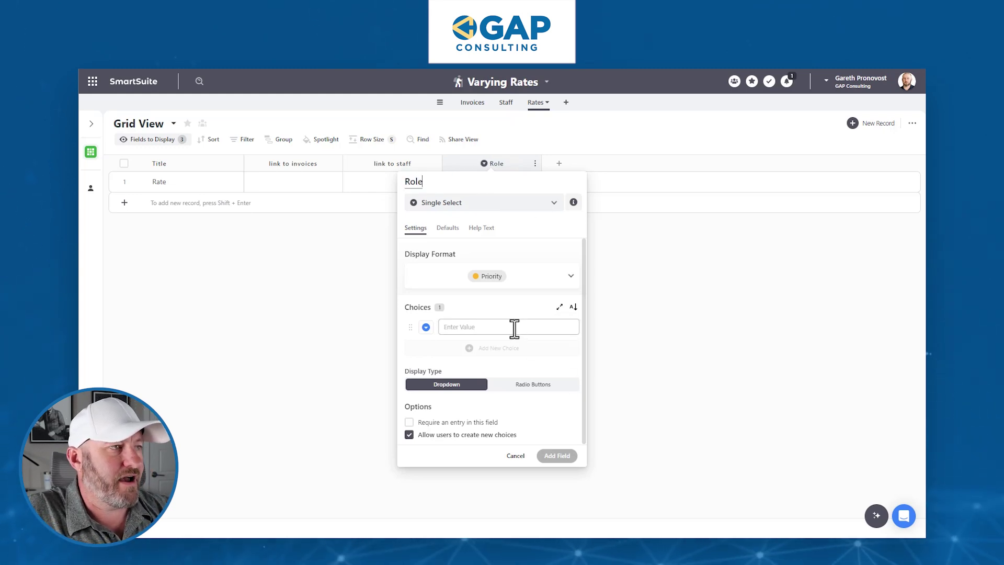
# Give the Role field the choices Junior Dev 1, Junior Dev 2 and Senior Dev, and add it to the table.
pyautogui.click(514, 327)
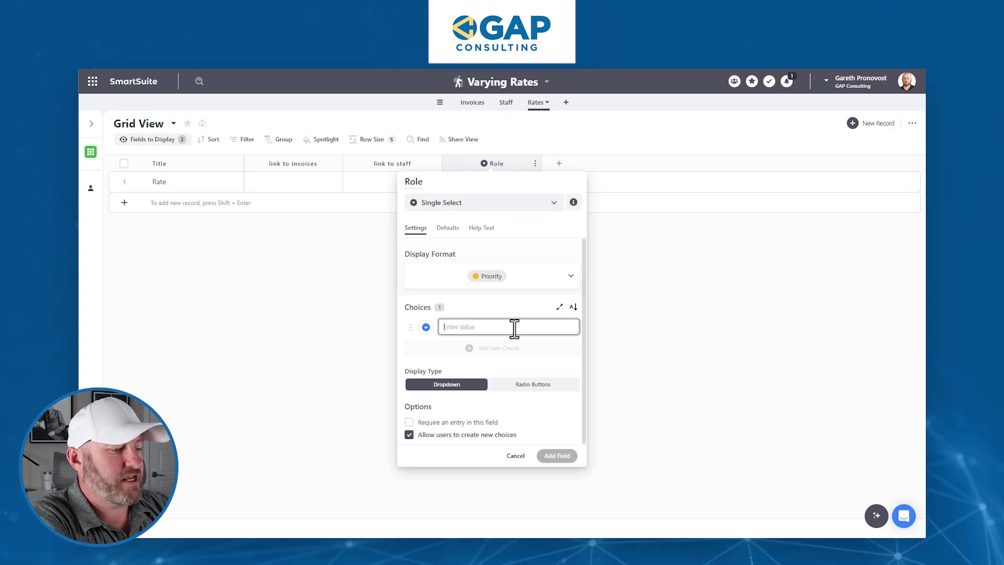
pyautogui.write('Junior')
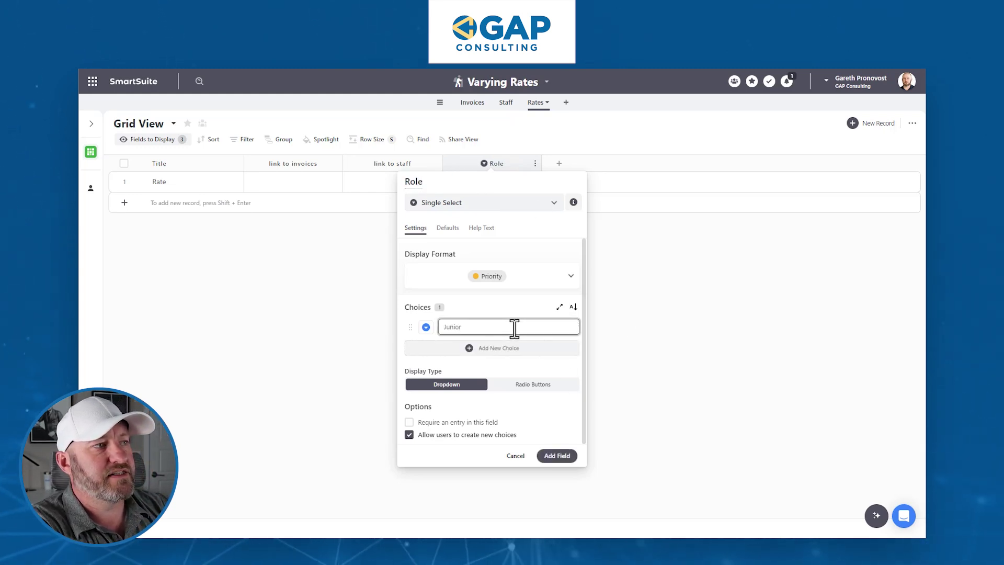
pyautogui.write(' Dev 1')
pyautogui.press('Return')
pyautogui.write('J')
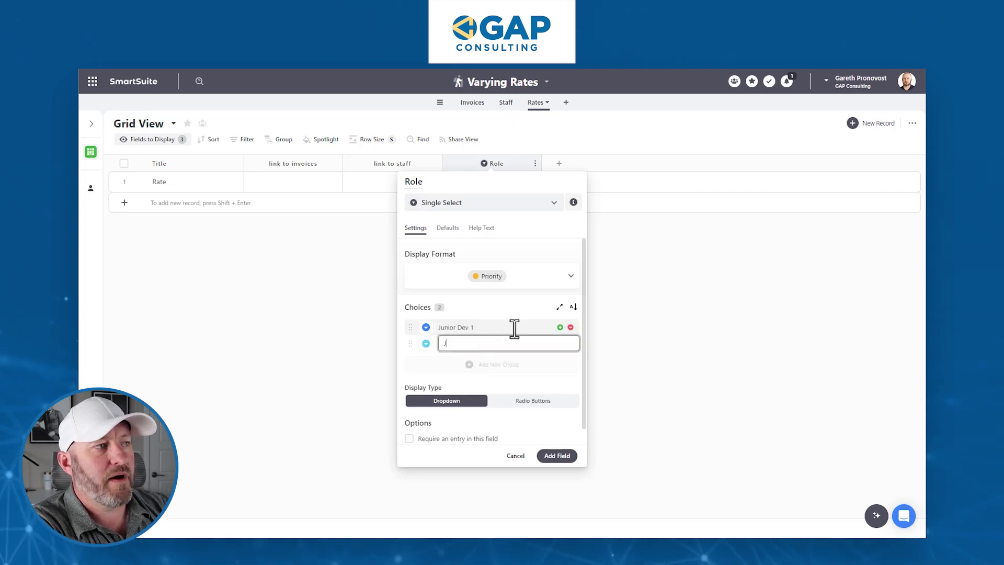
pyautogui.write('unior Dev 2')
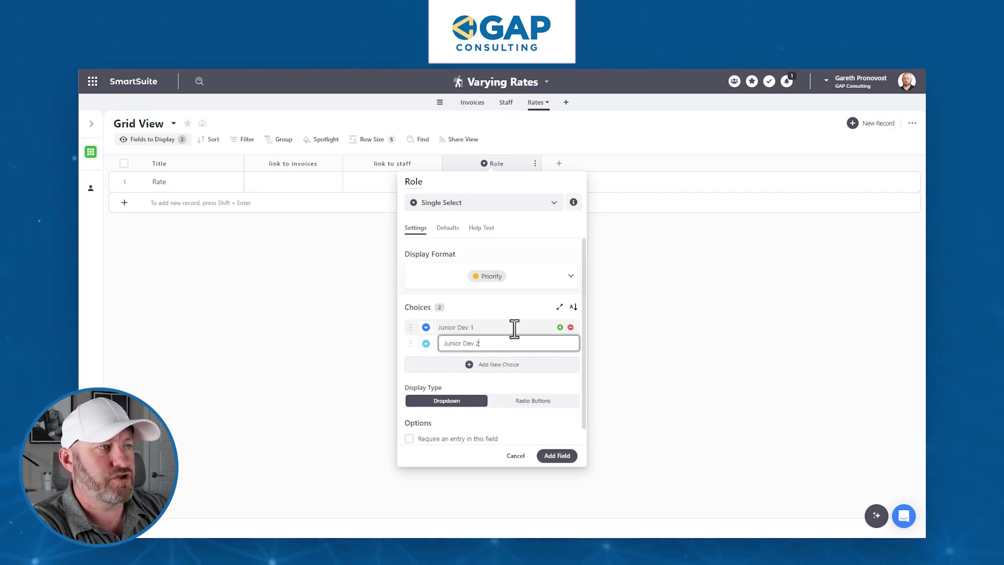
pyautogui.press('Return')
pyautogui.write('Sen')
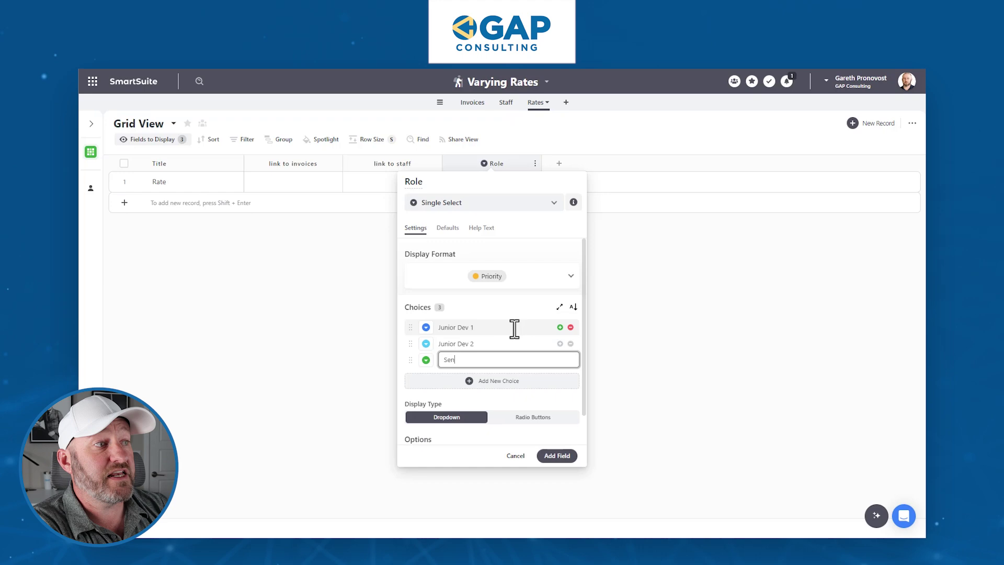
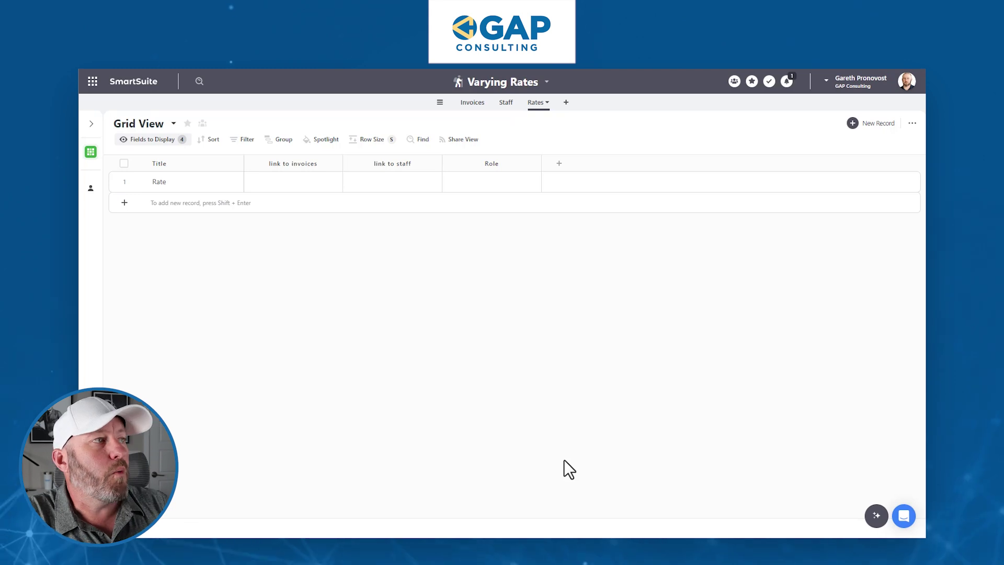
# Link the Rate record to the staff member used on invoices 1002 and 1003.
pyautogui.click(363, 181)
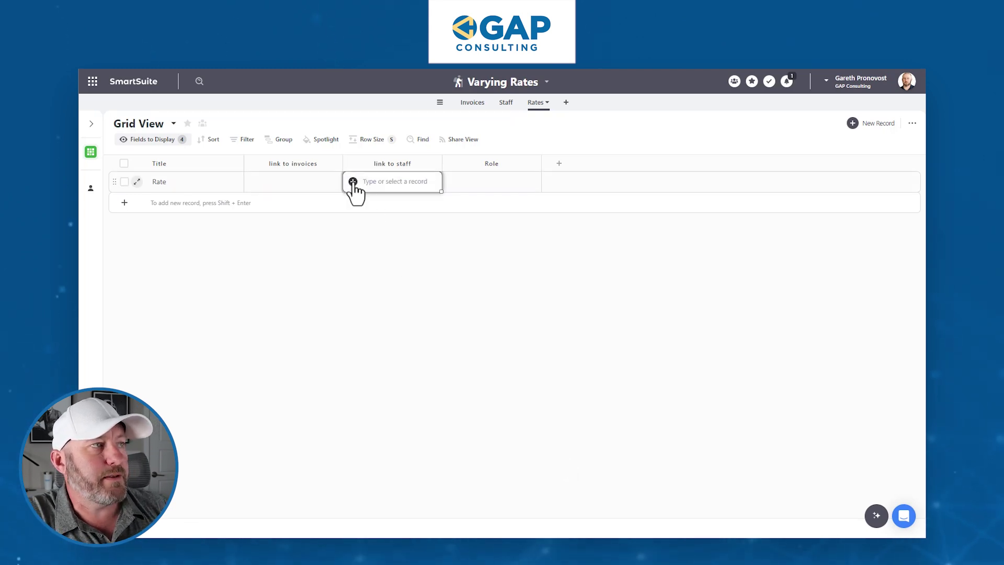
pyautogui.click(353, 181)
pyautogui.click(386, 303)
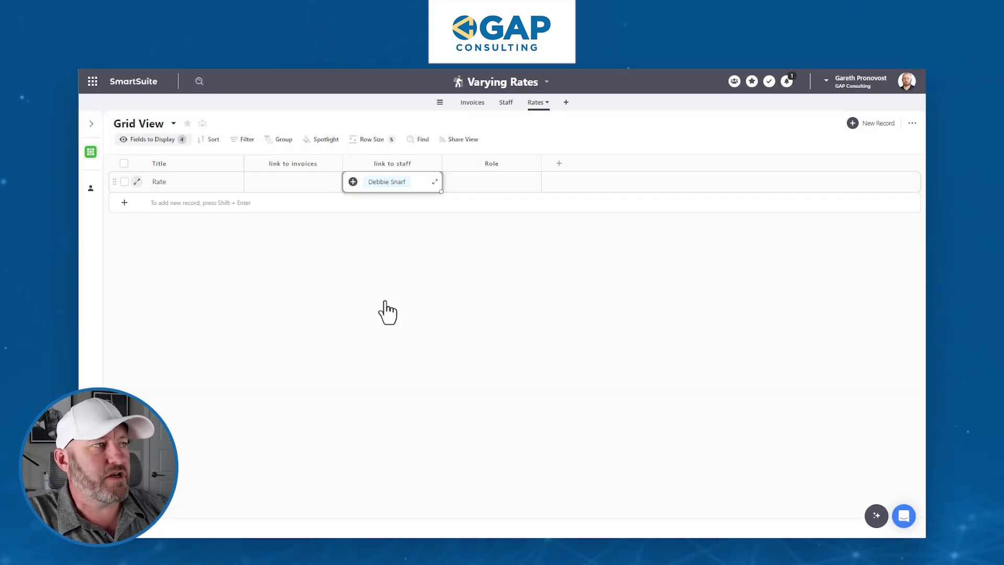
# Delete the Amount field from the Staff table and check the Billable Rate and Amount Billed columns in Invoices.
pyautogui.click(506, 103)
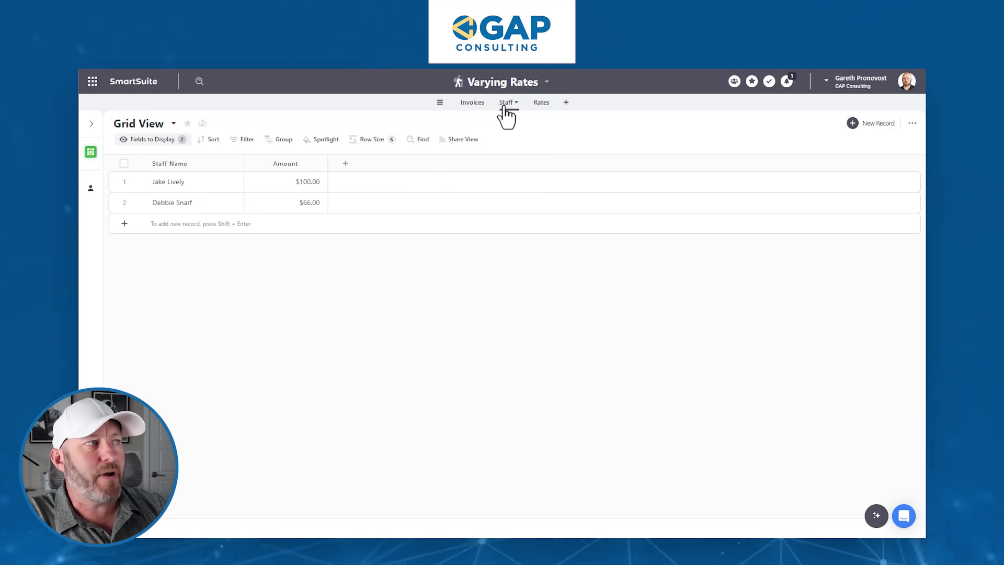
pyautogui.click(281, 166)
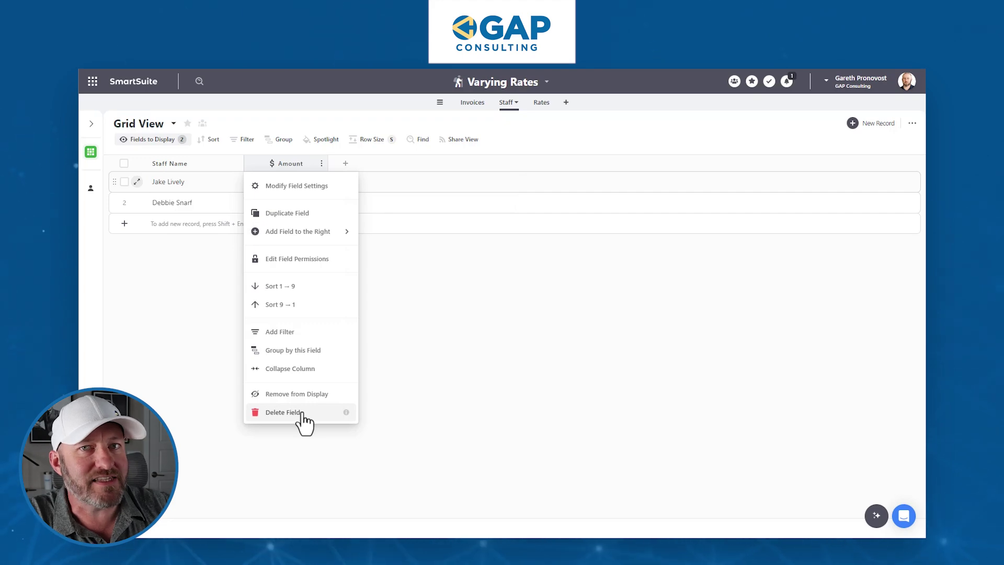
pyautogui.click(283, 412)
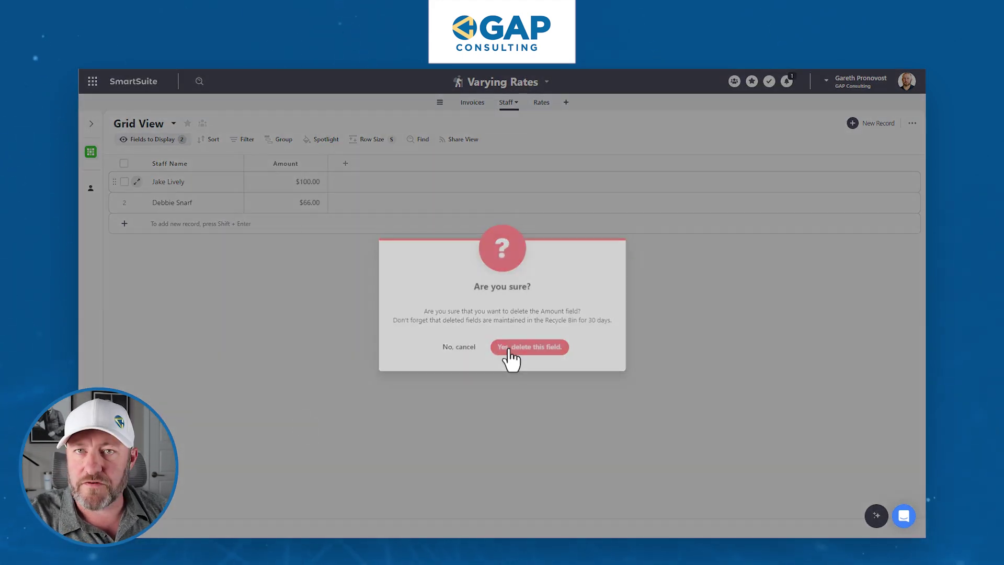
pyautogui.click(510, 348)
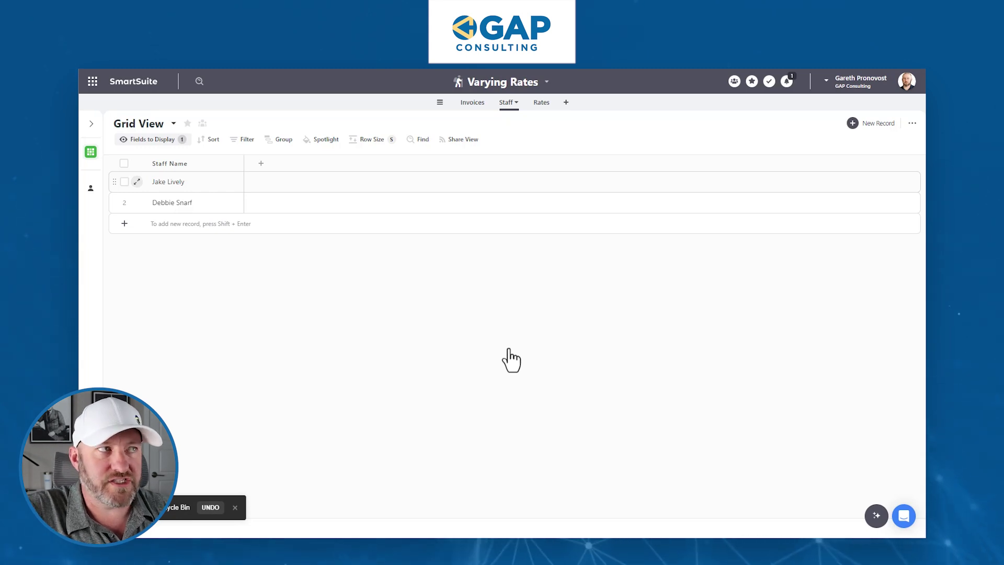
pyautogui.click(469, 105)
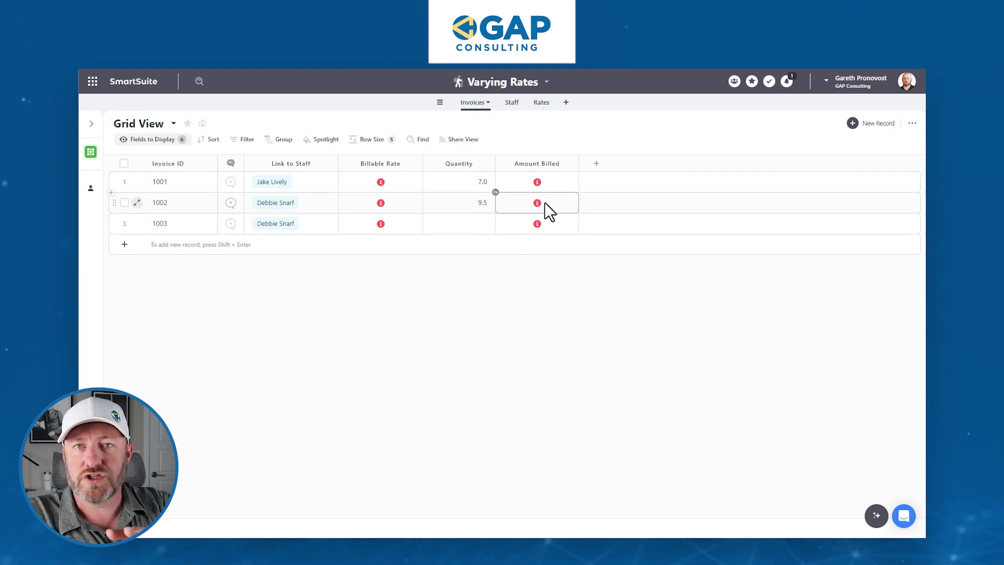
# Set the Role of the Rate record in the Rates table to Junior Dev 1.
pyautogui.click(537, 104)
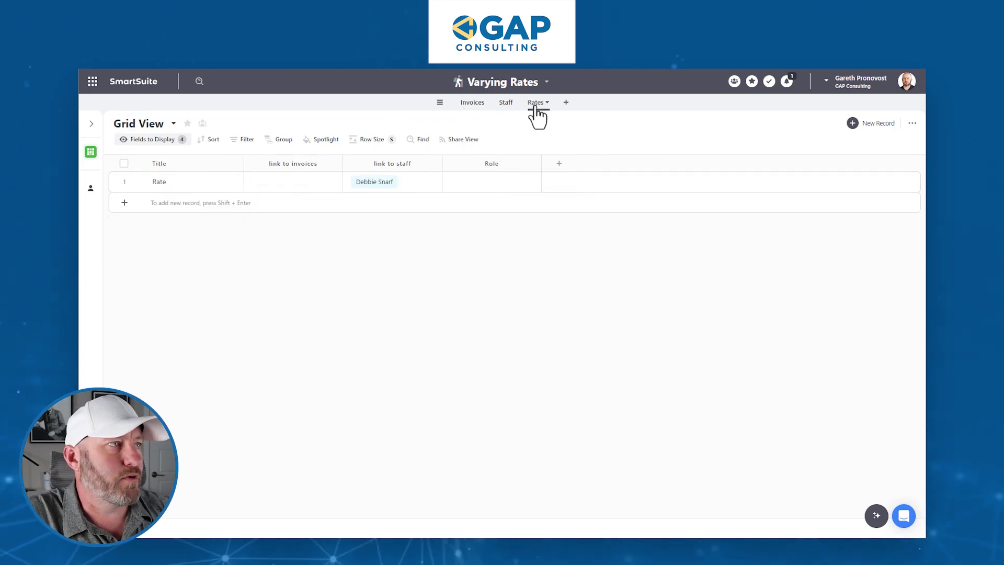
pyautogui.click(468, 183)
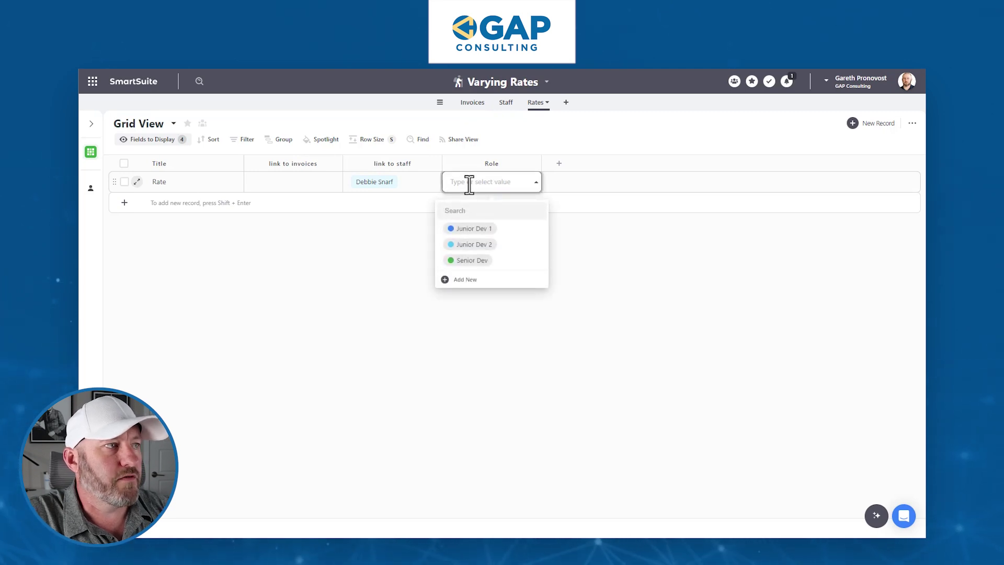
pyautogui.click(468, 229)
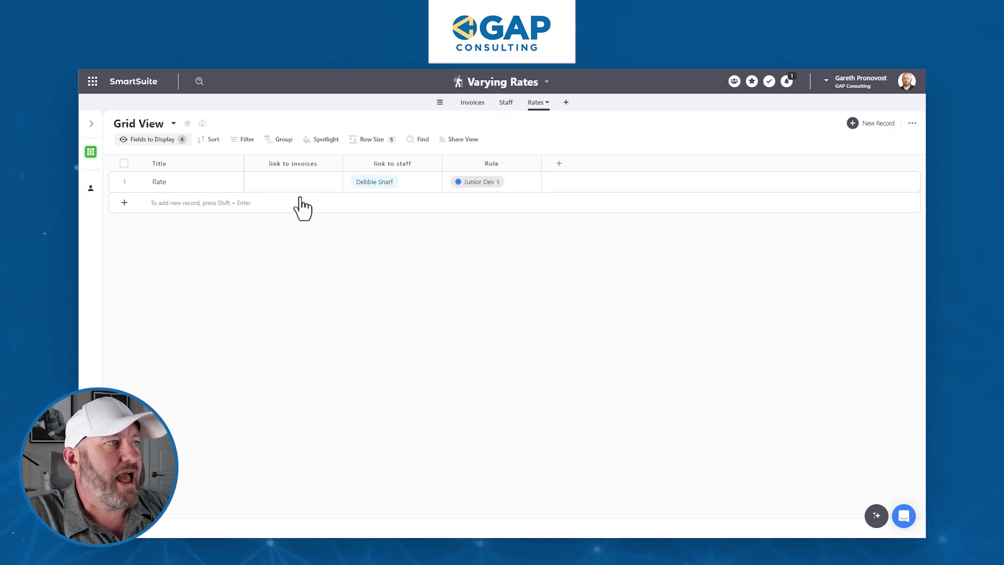
# Add a US dollar currency field named Rate to the Rates table.
pyautogui.click(559, 164)
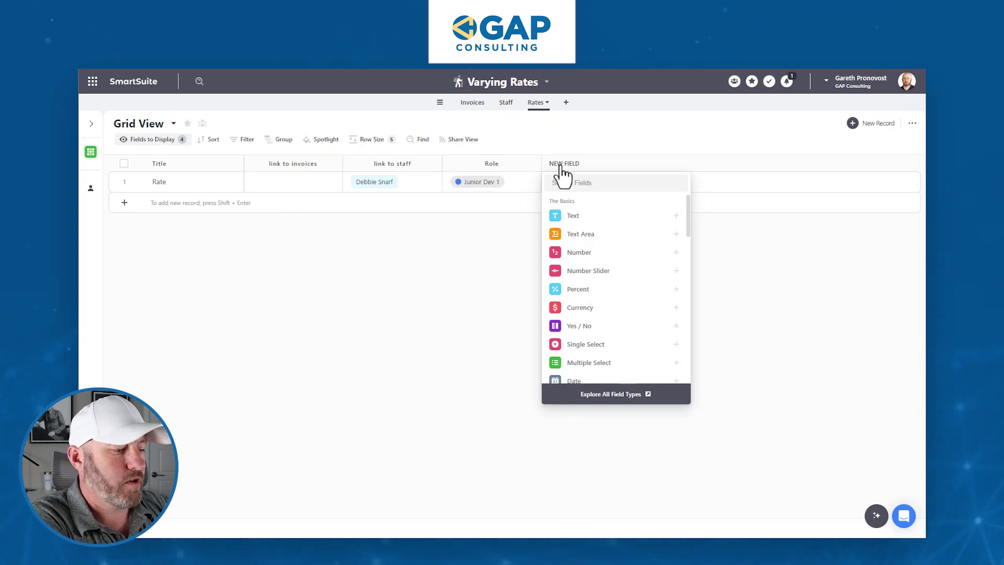
pyautogui.write('curr')
pyautogui.click(602, 226)
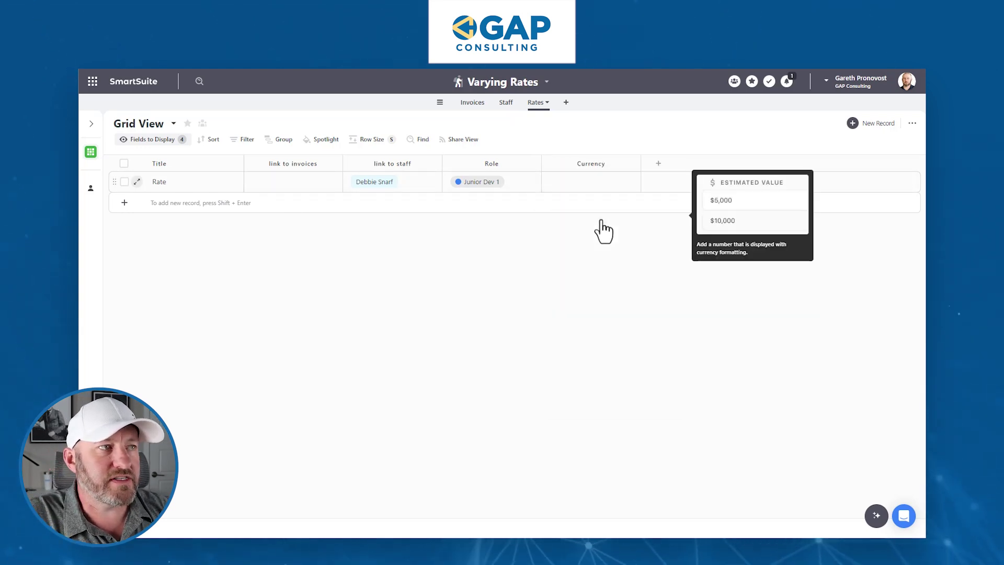
pyautogui.hotkey('ctrl', 'a')
pyautogui.write('Rate')
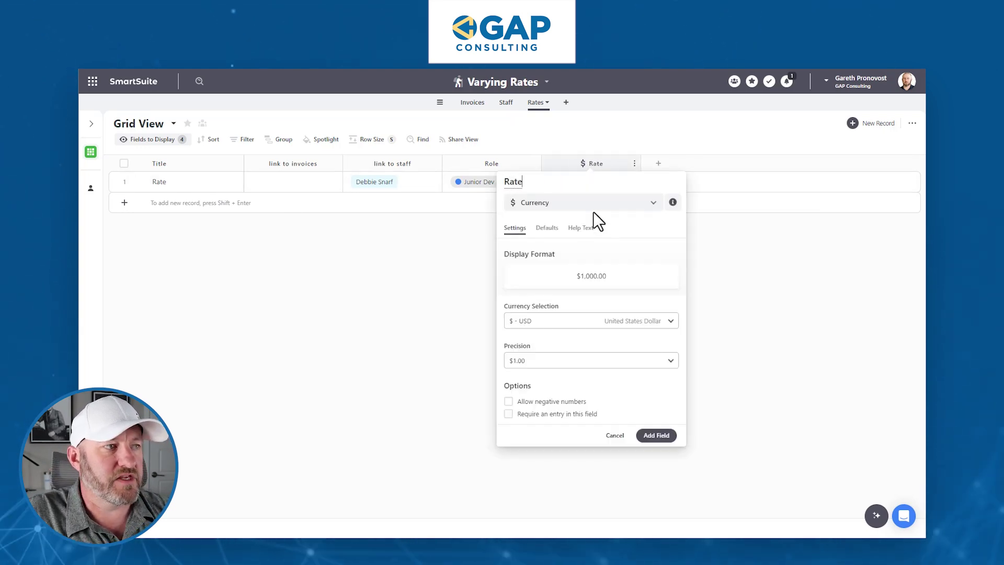
pyautogui.click(654, 435)
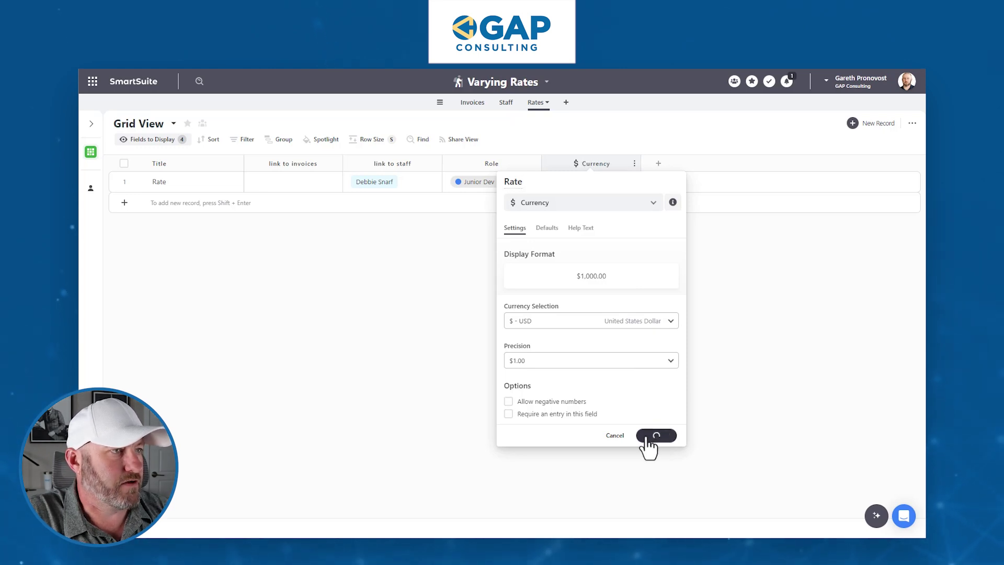
# Rename the primary field Rate ID and make it auto-generated, beginning with the link to staff field and a "|" separator.
pyautogui.click(185, 159)
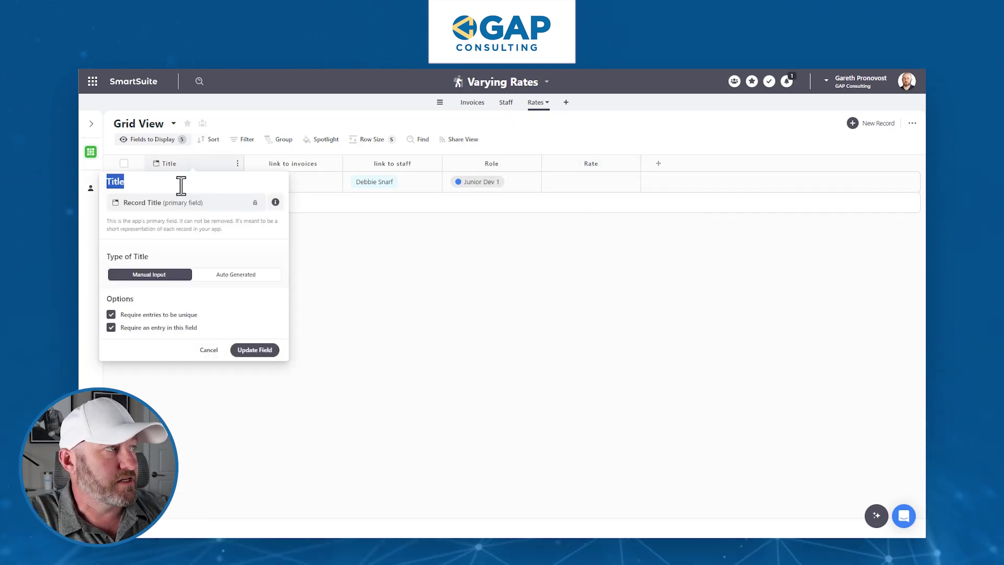
pyautogui.write('Rate ID')
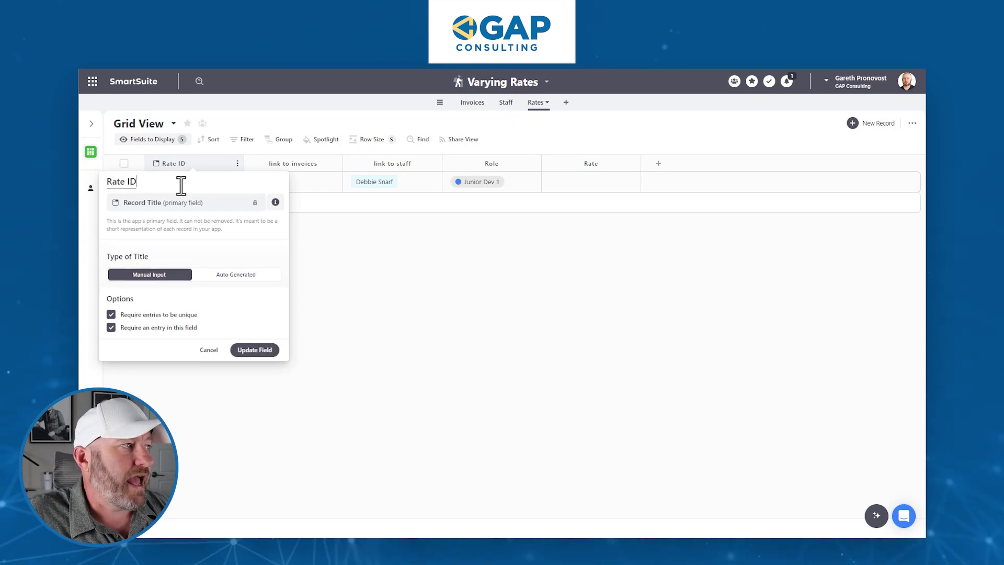
pyautogui.click(230, 276)
pyautogui.click(534, 341)
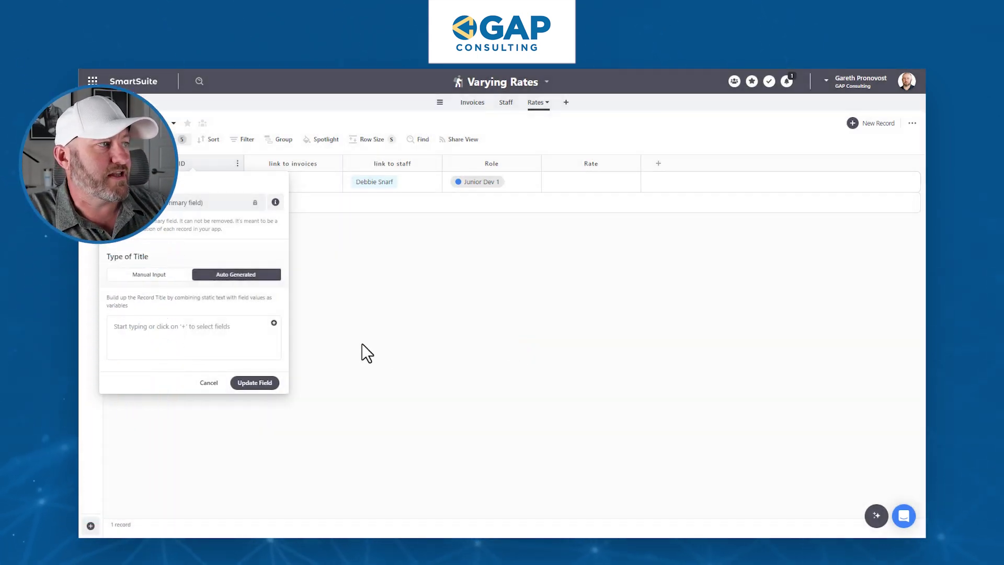
pyautogui.click(273, 323)
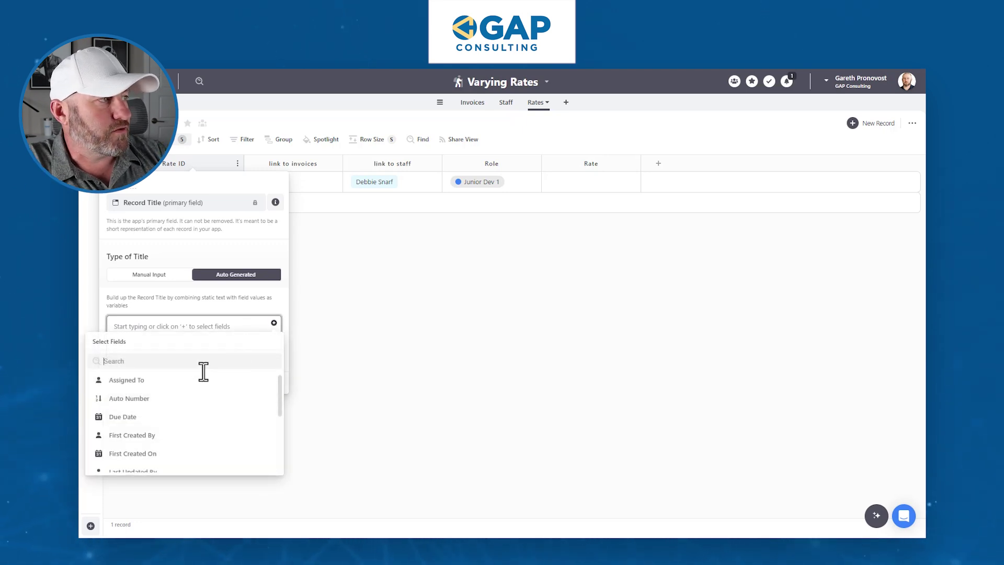
pyautogui.scroll(-3, 202, 384)
pyautogui.click(152, 406)
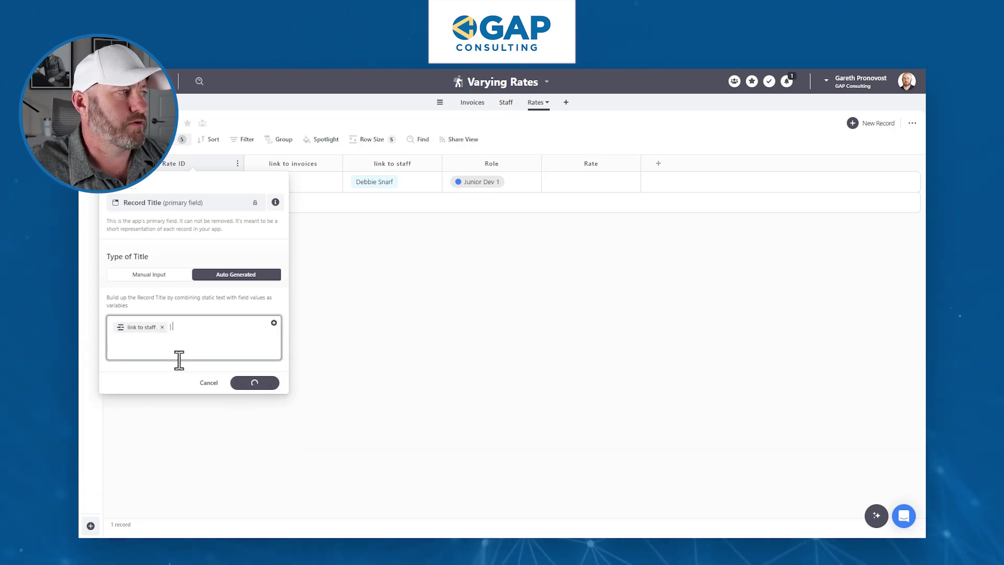
# Append the Role field to the Rate ID title pattern and save the field.
pyautogui.click(273, 323)
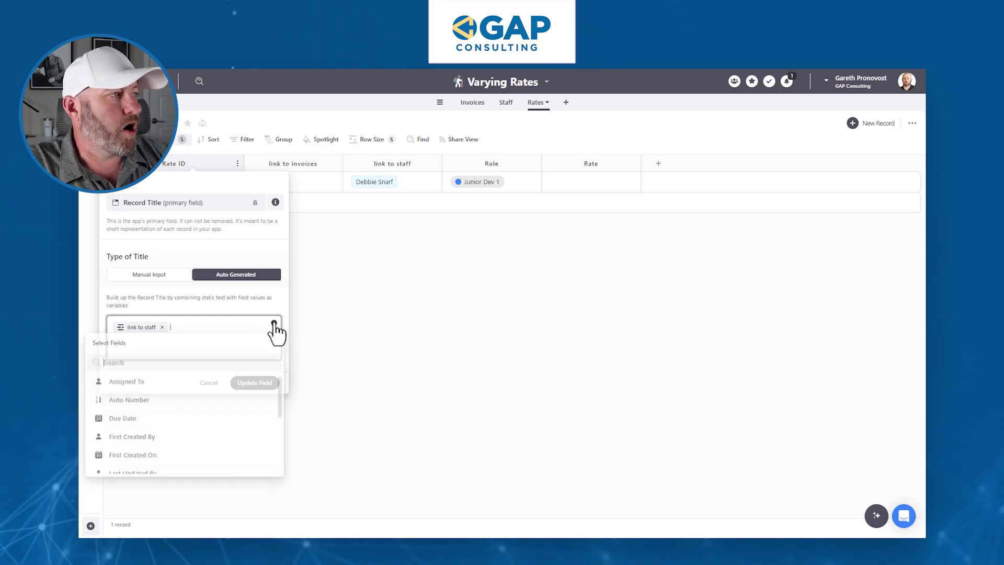
pyautogui.write('rat')
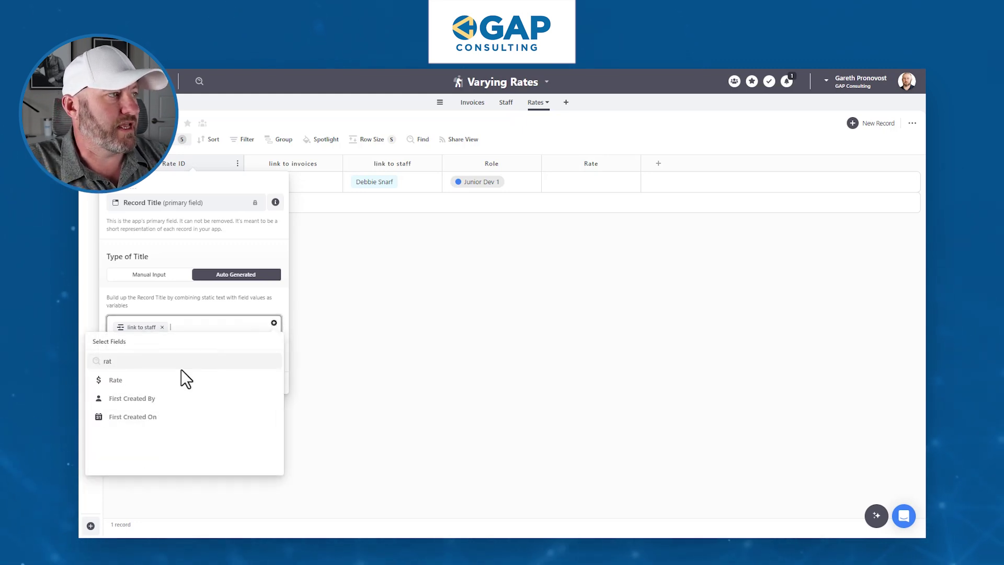
pyautogui.press('BackSpace')
pyautogui.press('BackSpace')
pyautogui.press('BackSpace')
pyautogui.write('ro')
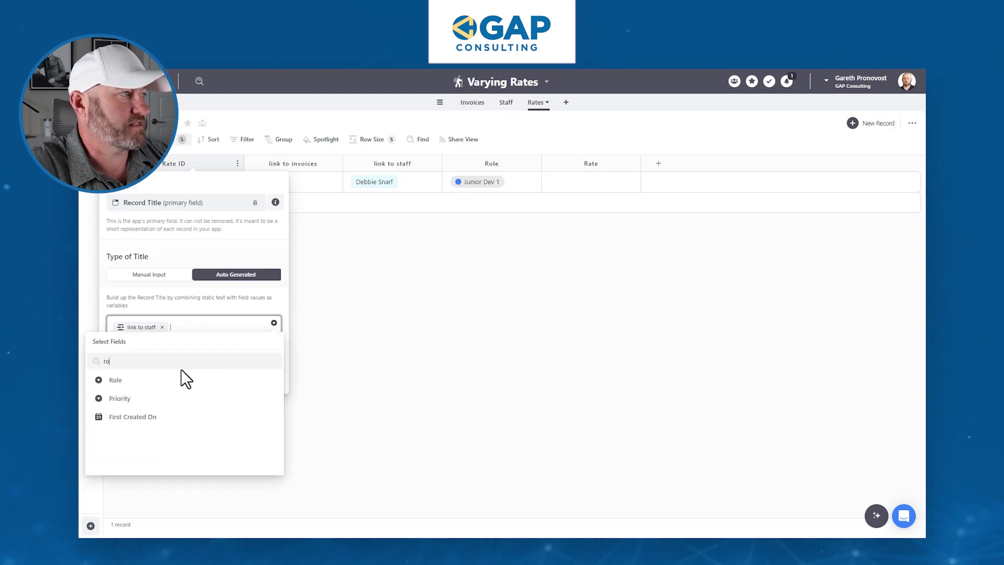
pyautogui.click(169, 385)
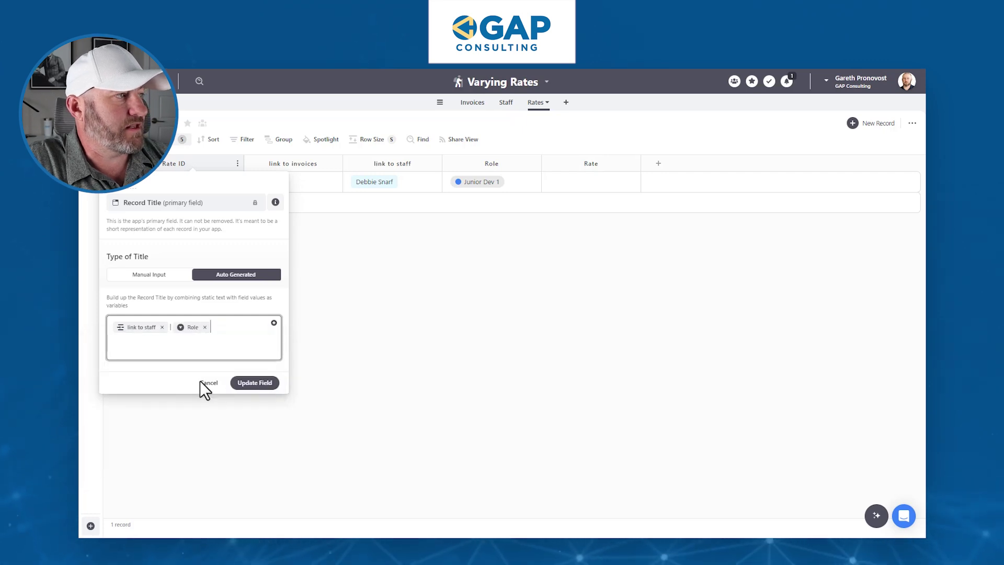
pyautogui.click(241, 387)
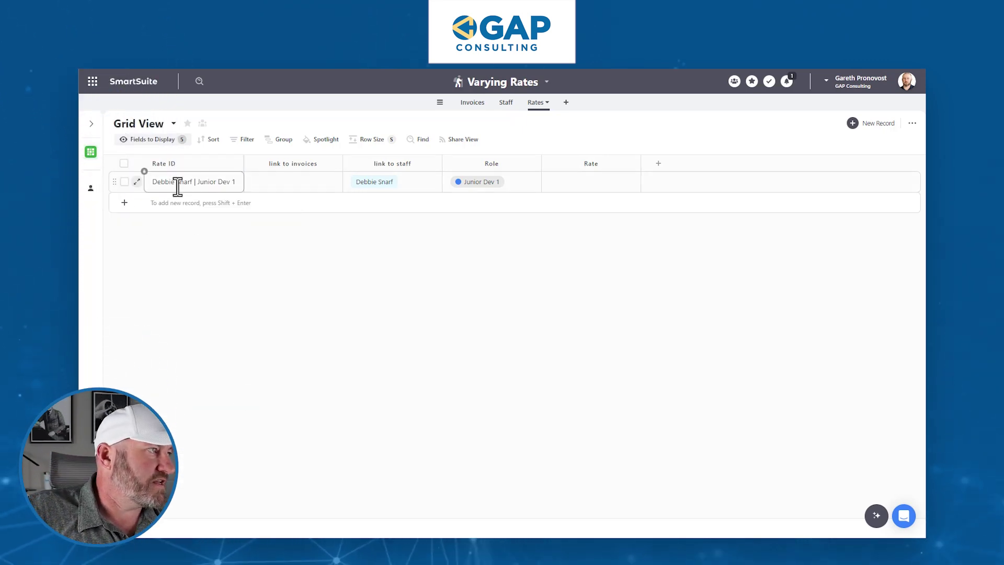
# Widen the Rate ID column slightly and set the Rate of the Junior Dev 1 record to $60.
pyautogui.moveTo(234, 160); pyautogui.dragTo(245, 160)
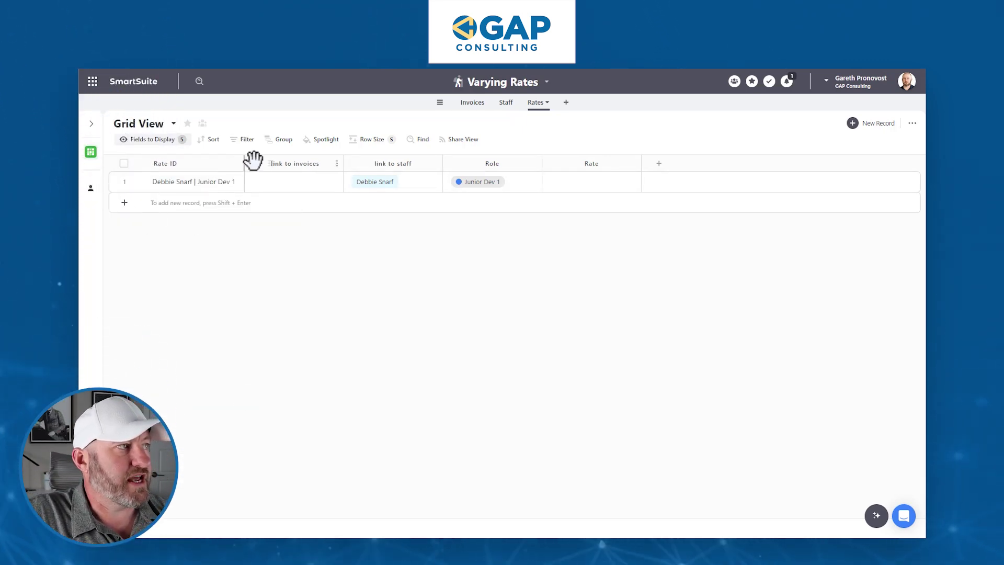
pyautogui.click(582, 176)
pyautogui.write('60')
pyautogui.click(509, 249)
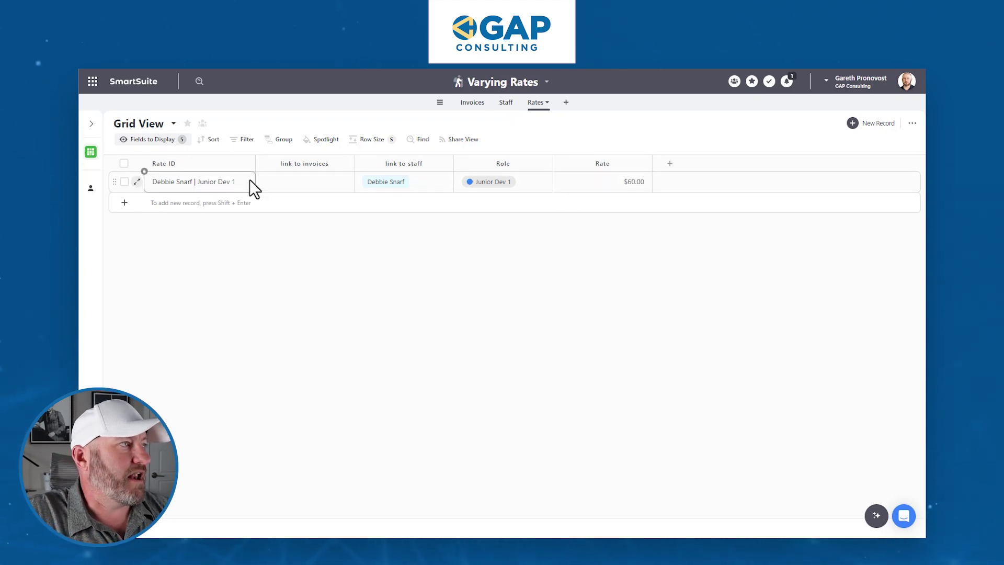
# Add a second rate record for the same staff member with the role Junior Dev 2 and a Rate of $66.
pyautogui.click(213, 204)
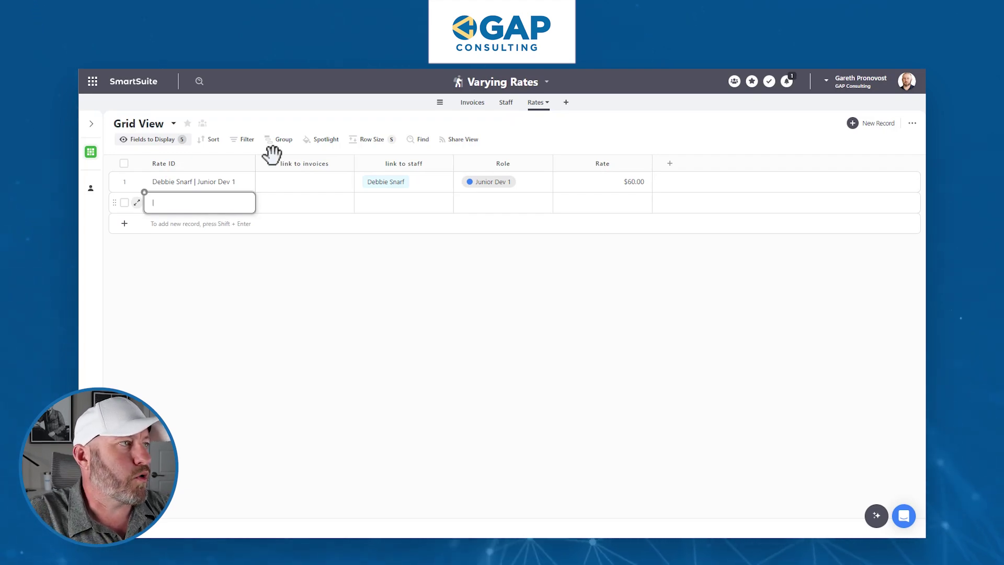
pyautogui.click(438, 189)
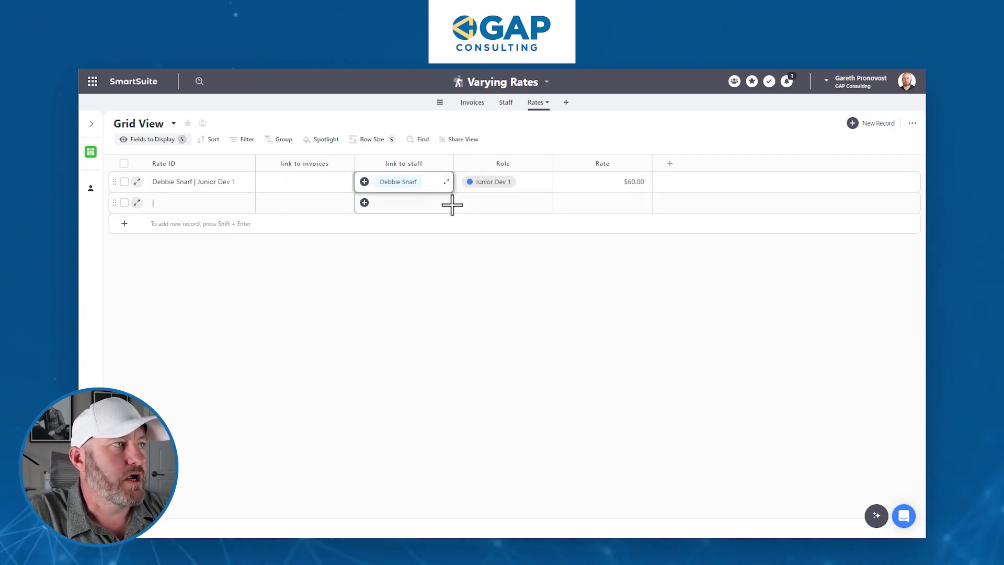
pyautogui.moveTo(452, 204); pyautogui.dragTo(453, 206)
pyautogui.click(482, 204)
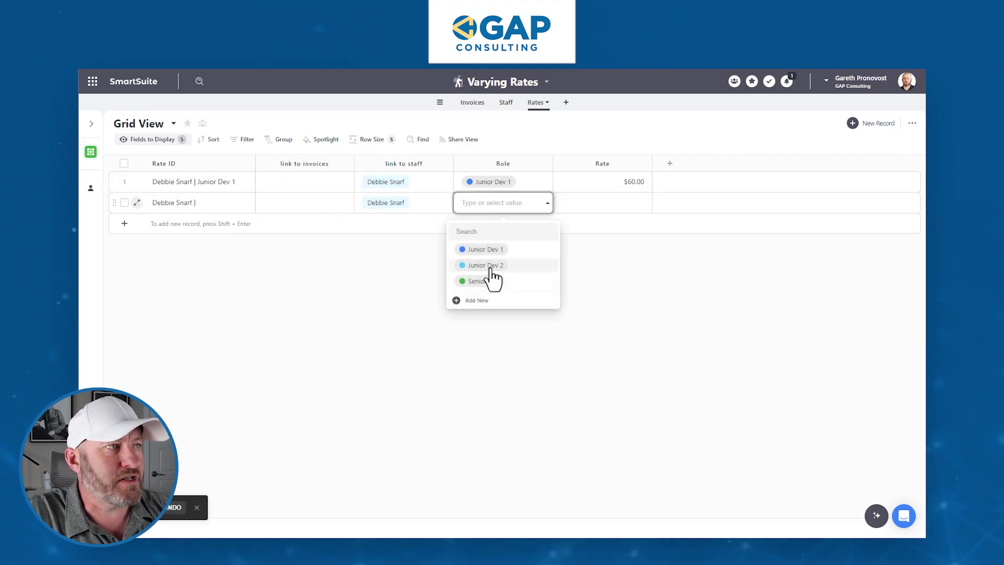
pyautogui.click(487, 265)
pyautogui.click(632, 205)
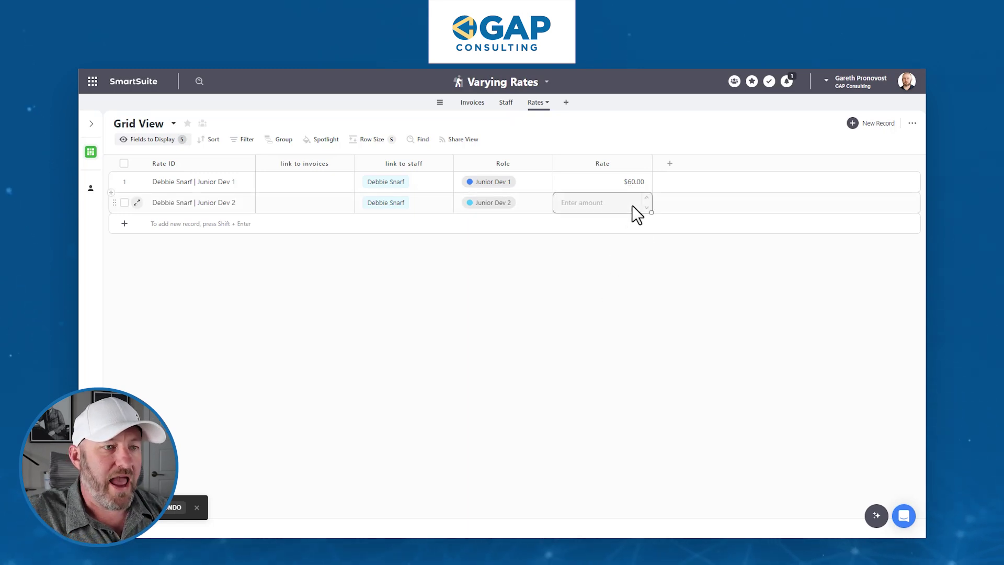
pyautogui.write('66')
pyautogui.press('Return')
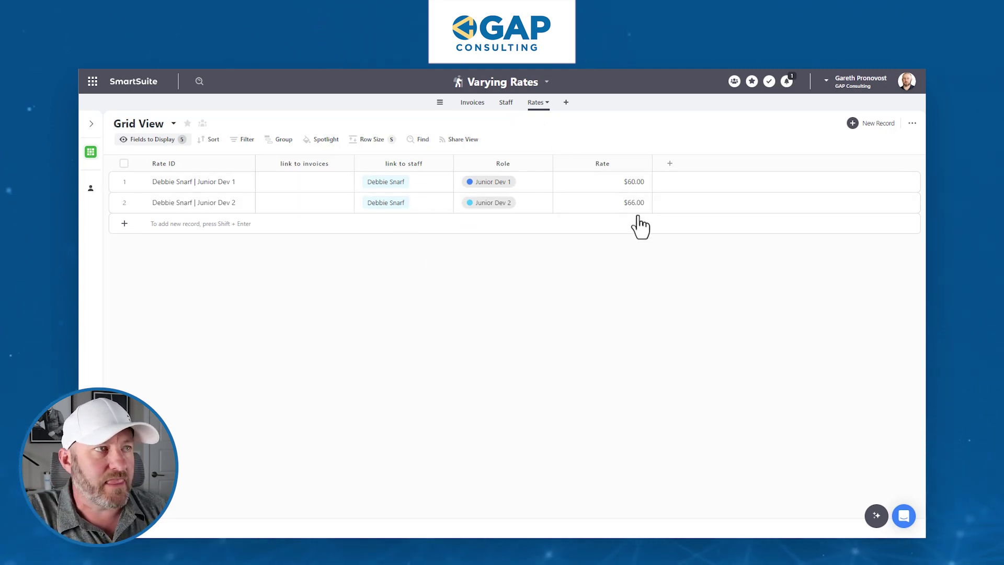
# Add a Yes/No field named Active, checked by default for new records, and mark the Junior Dev 2 rate as active.
pyautogui.click(670, 164)
pyautogui.write('yes')
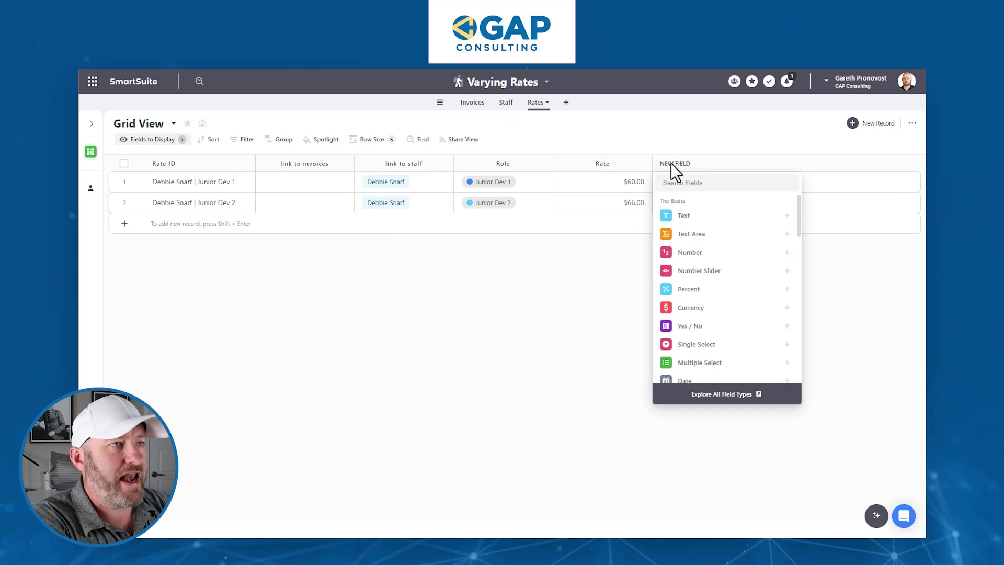
pyautogui.click(733, 218)
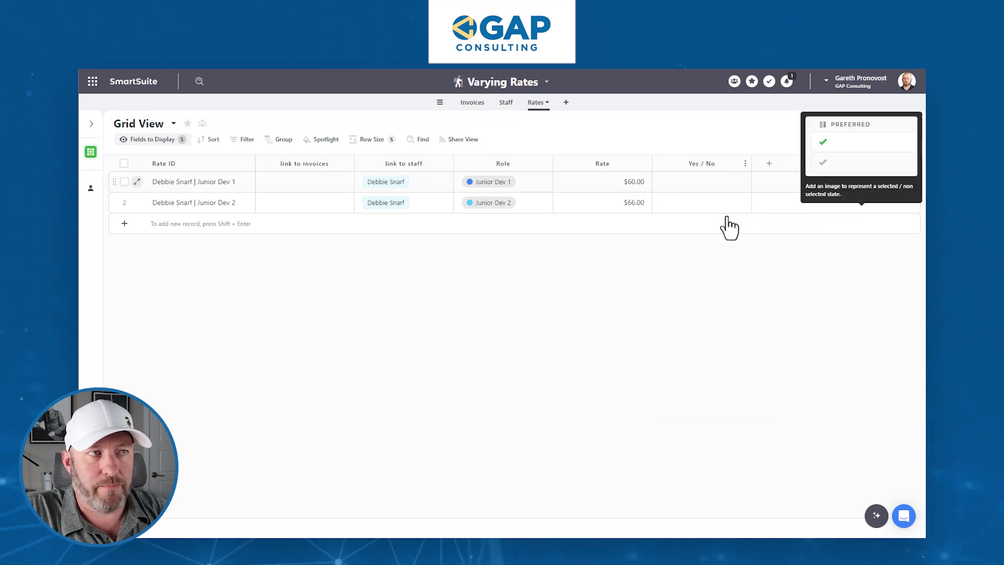
pyautogui.write('Active')
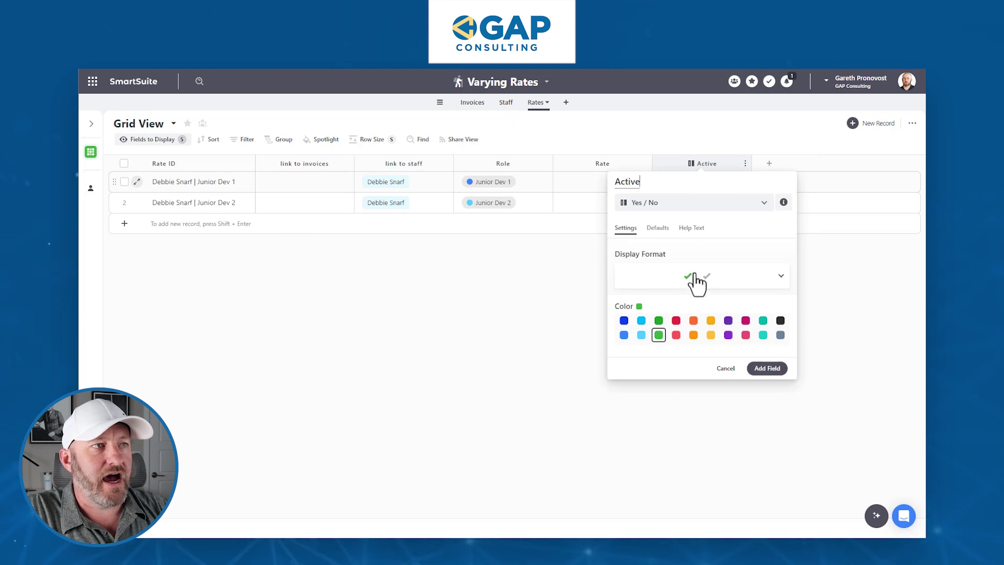
pyautogui.click(658, 230)
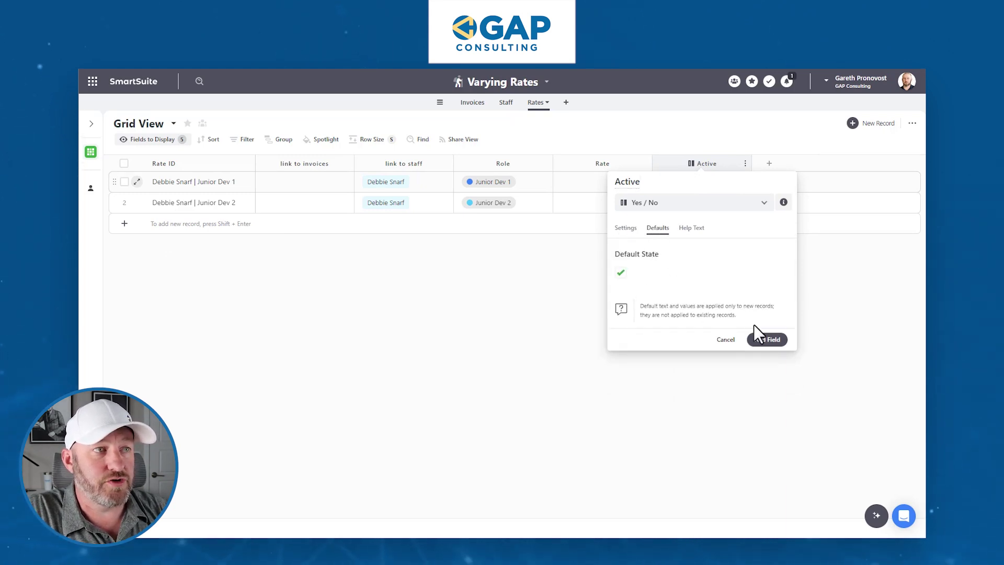
pyautogui.click(697, 230)
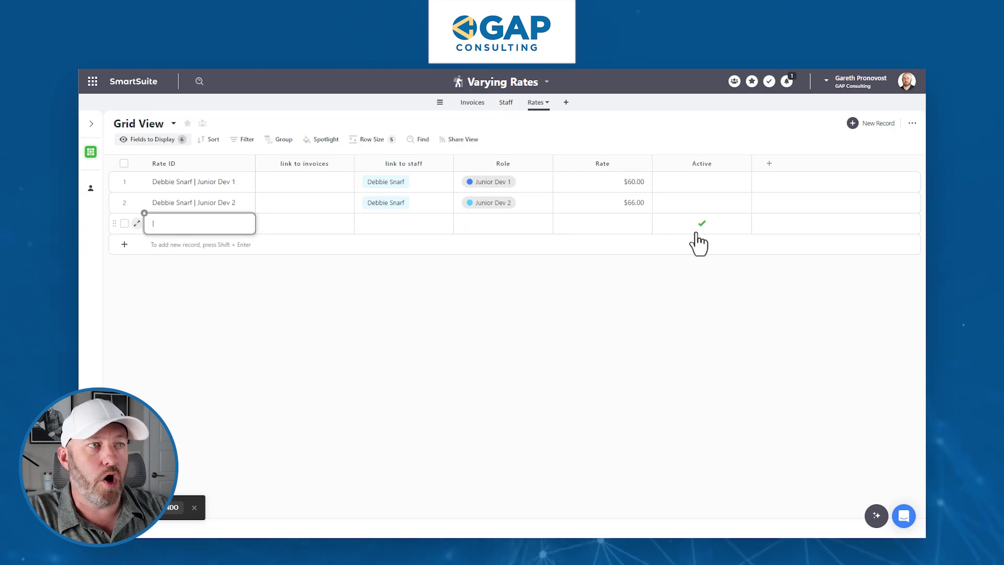
pyautogui.click(702, 204)
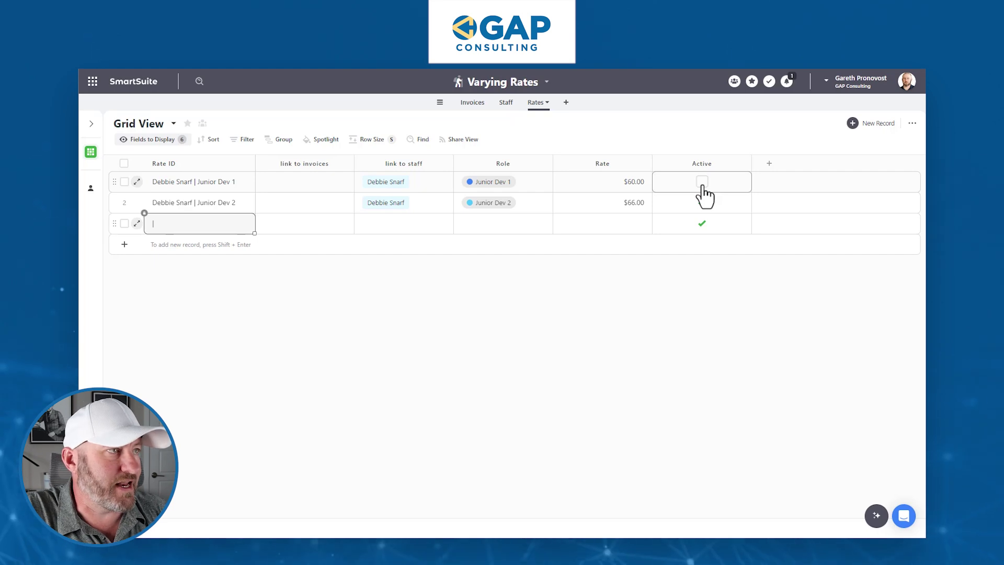
# Complete the new third rate record with the staff member from invoice 1001, the role Senior Dev and a Rate of $100.
pyautogui.click(378, 219)
pyautogui.click(366, 223)
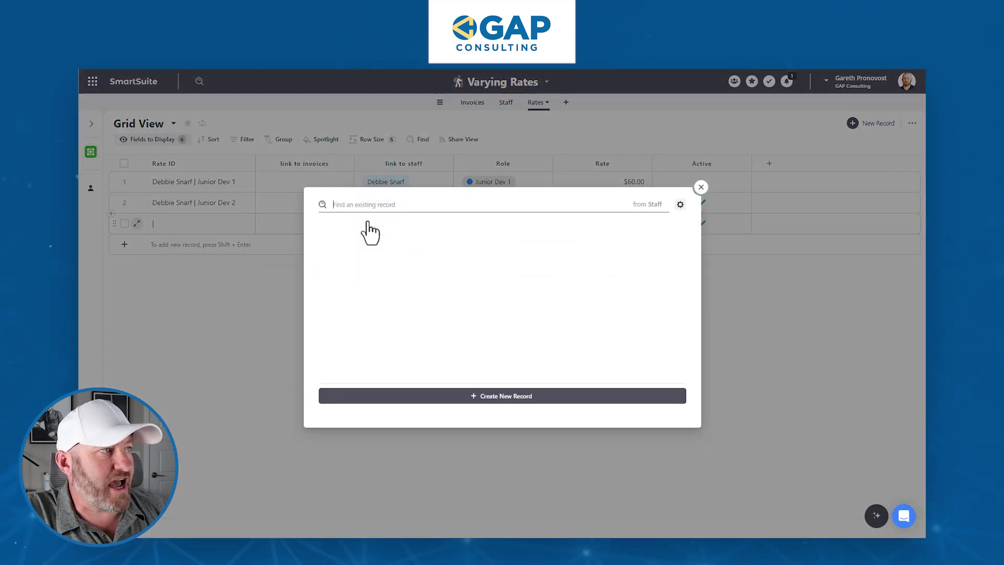
pyautogui.click(352, 252)
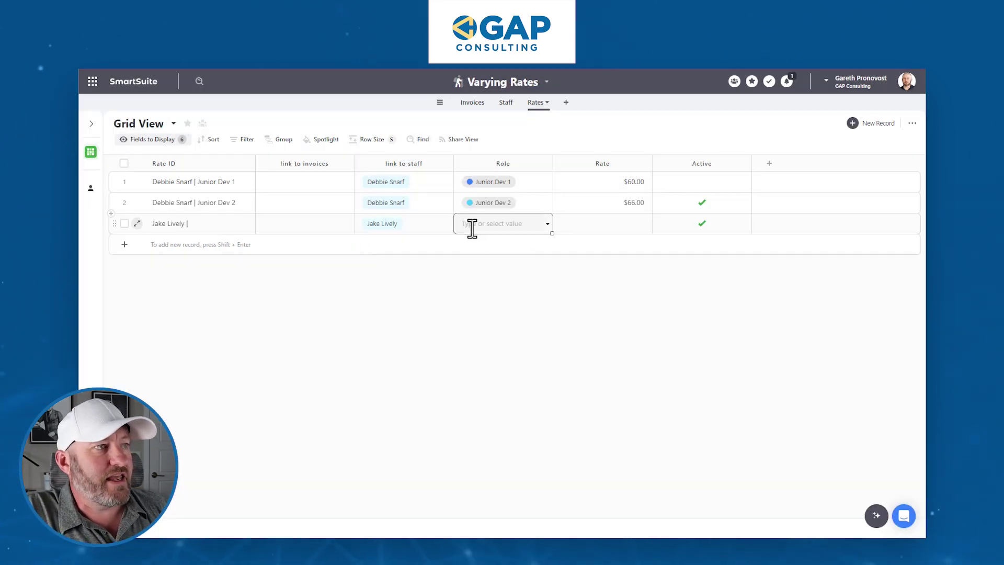
pyautogui.click(472, 228)
pyautogui.click(478, 299)
pyautogui.write('100')
pyautogui.click(405, 285)
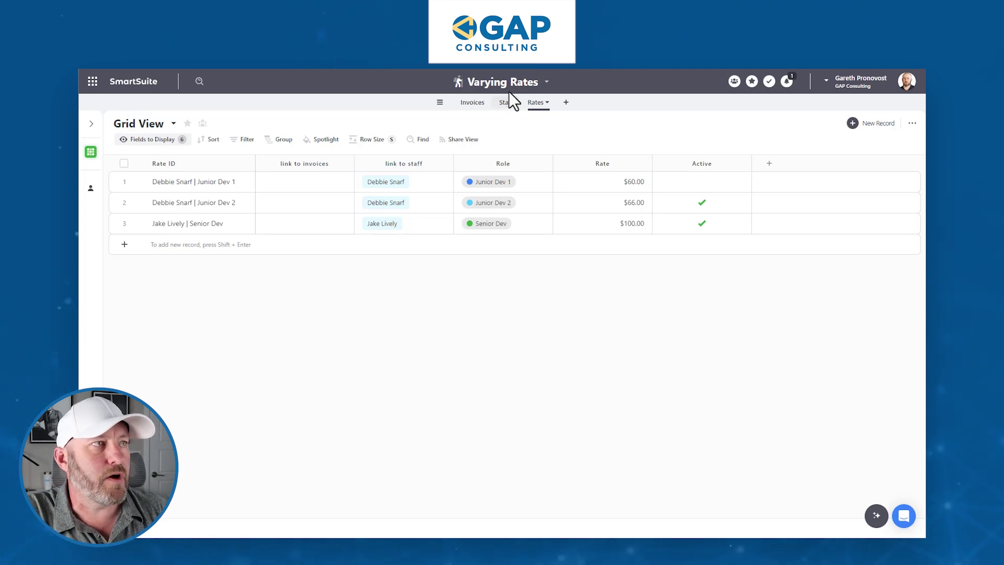
# Display the Link to Rates field in the Invoices table and place it between Link to Staff and Billable Rate.
pyautogui.click(475, 103)
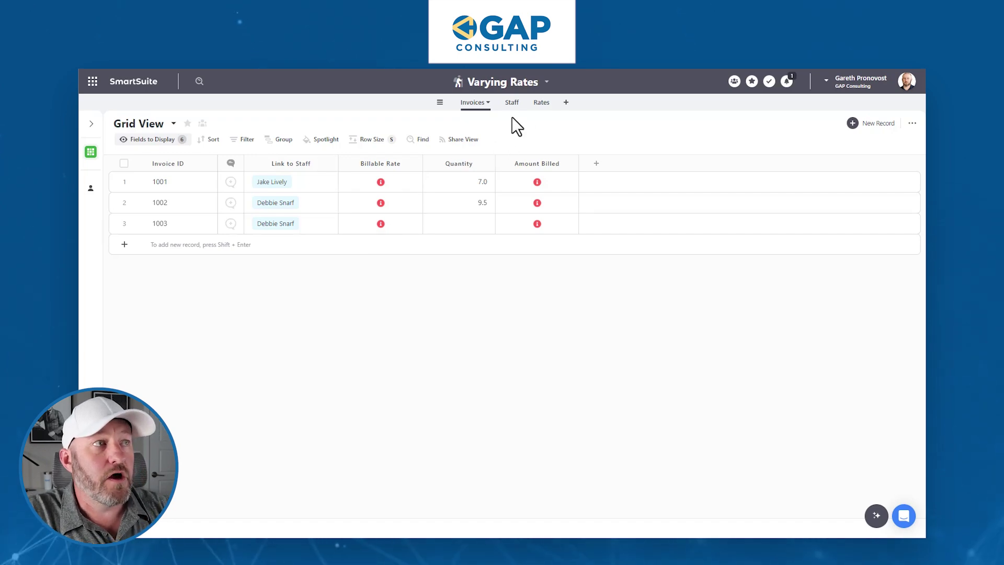
pyautogui.click(165, 139)
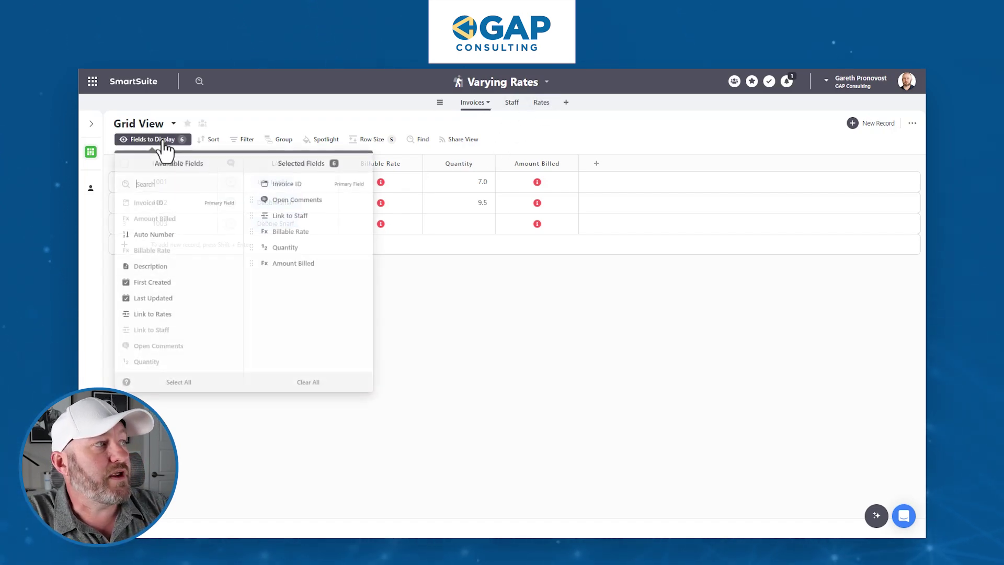
pyautogui.click(185, 312)
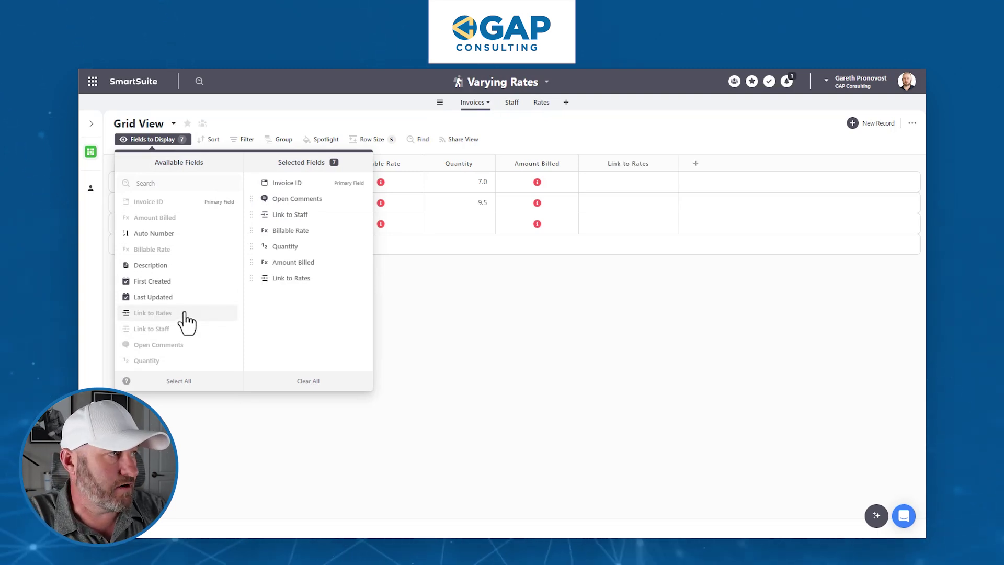
pyautogui.click(413, 315)
pyautogui.moveTo(646, 164); pyautogui.dragTo(360, 174)
# View the rate records available for linking to invoice 1001.
pyautogui.click(355, 183)
pyautogui.click(349, 182)
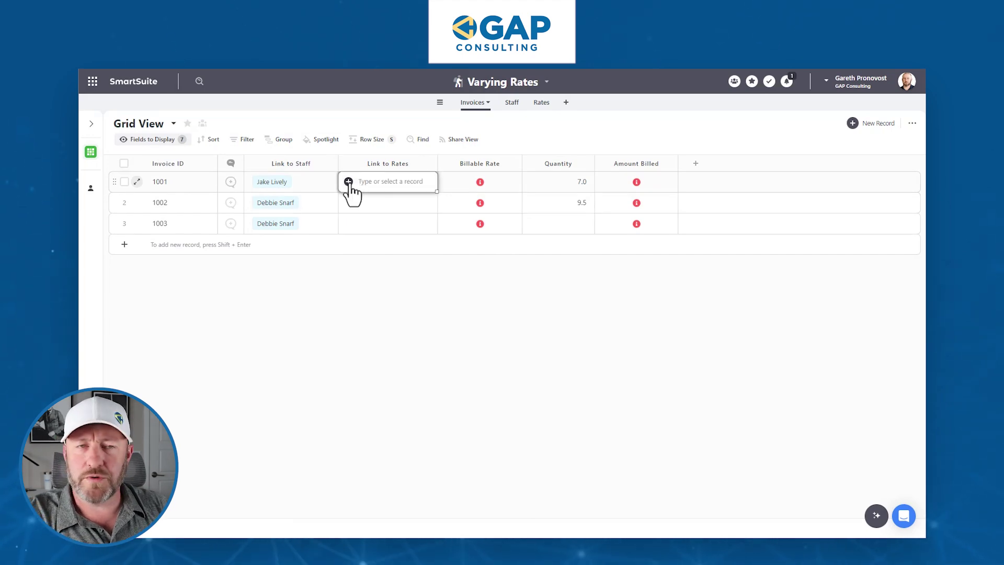
pyautogui.click(348, 182)
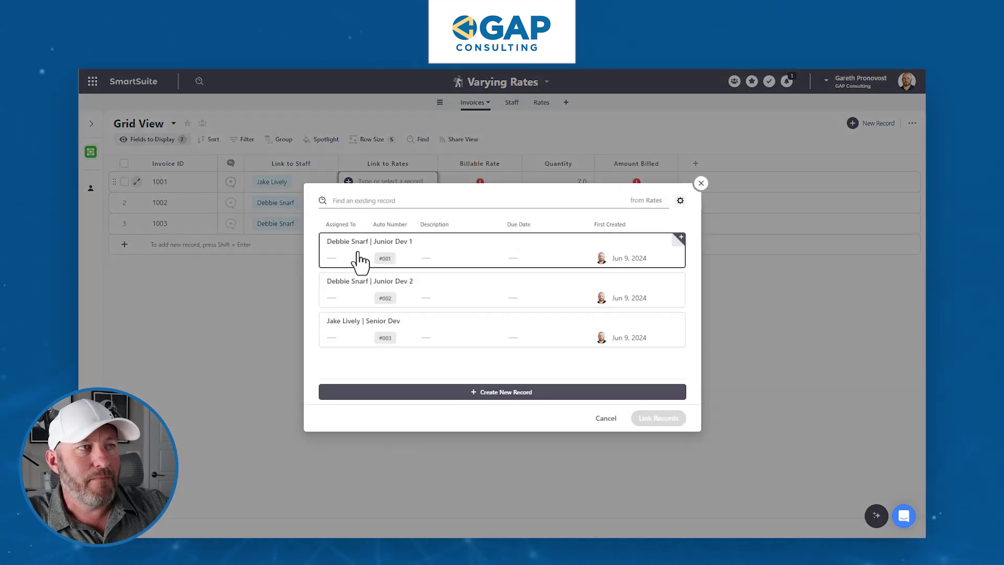
pyautogui.click(701, 183)
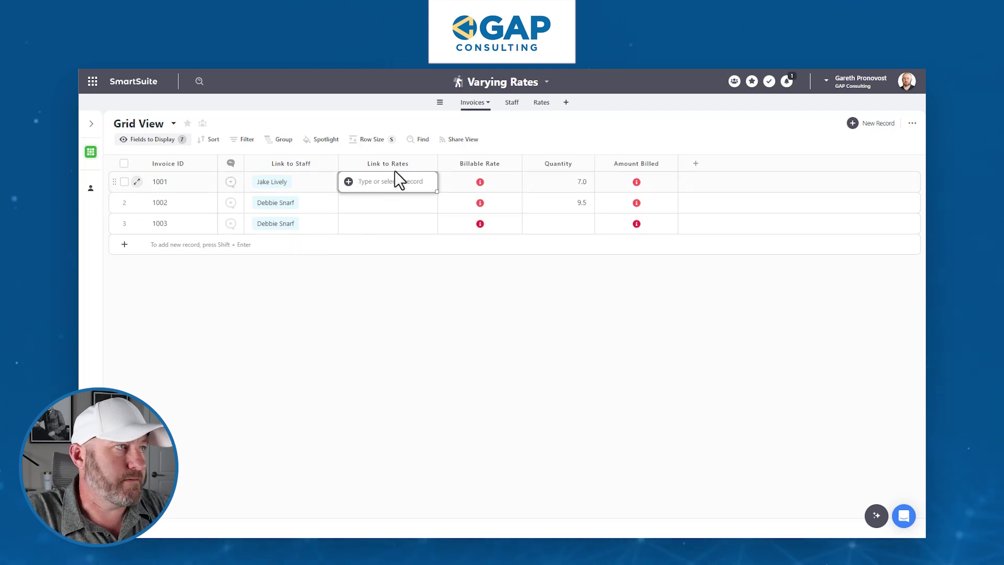
# Filter the Link to Rates record picker so that link to staff has any of the invoice's Link to Staff value, using a dynamic filter.
pyautogui.click(348, 182)
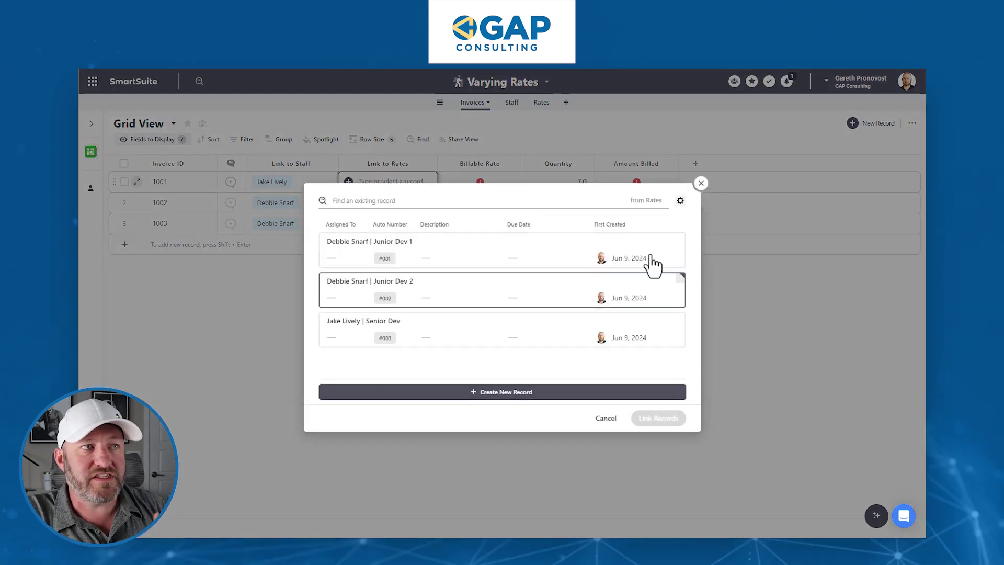
pyautogui.click(680, 200)
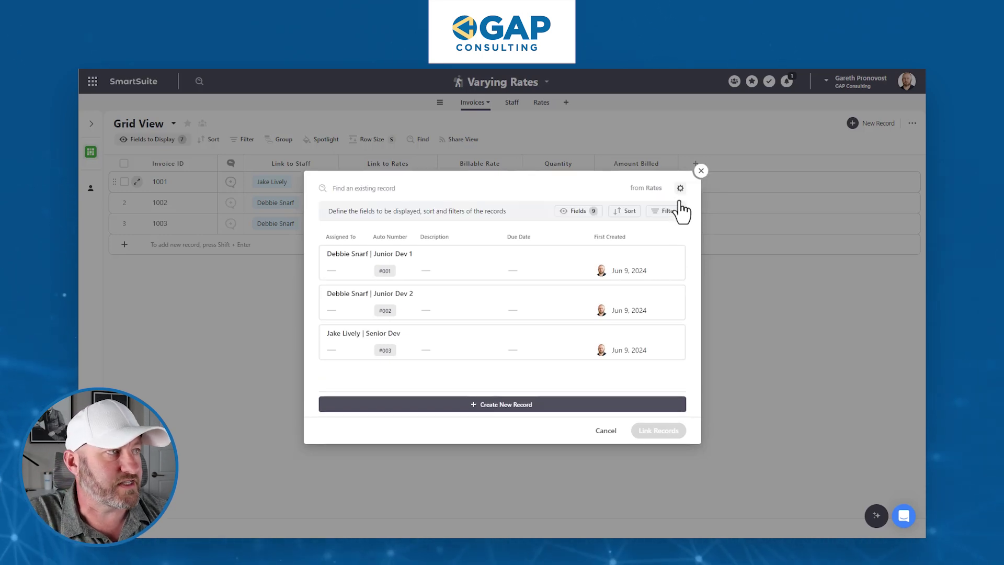
pyautogui.click(678, 211)
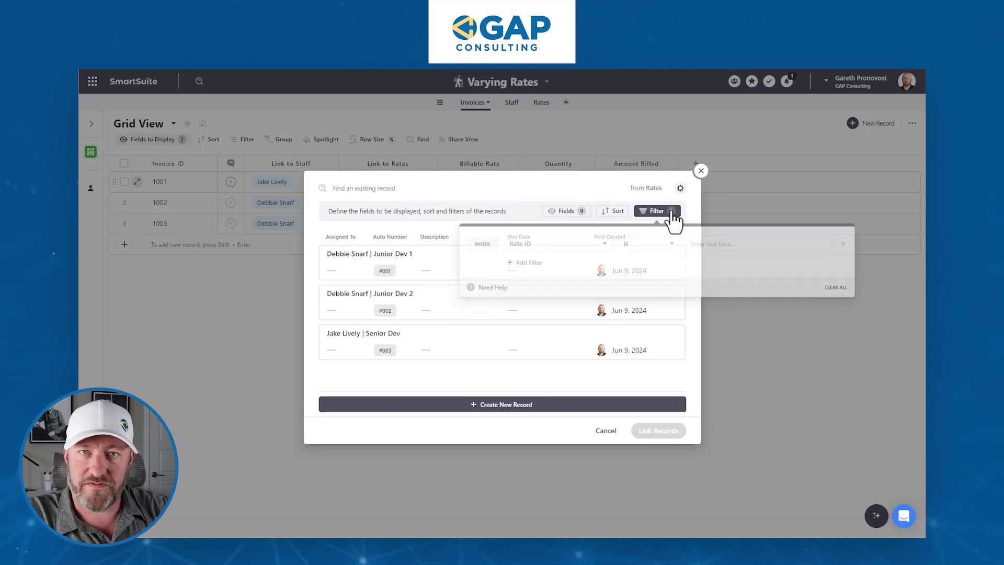
pyautogui.click(527, 243)
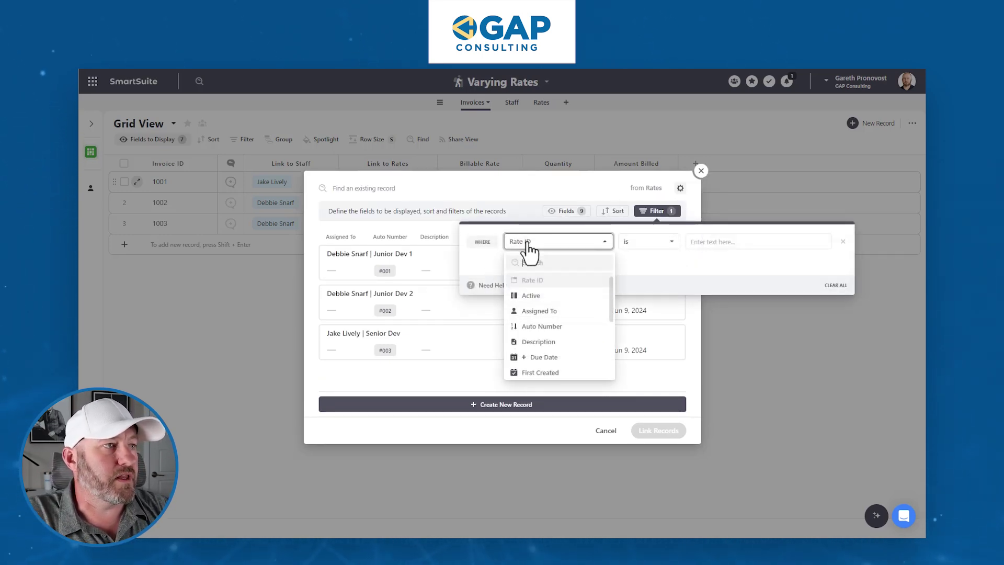
pyautogui.scroll(-5, 555, 314)
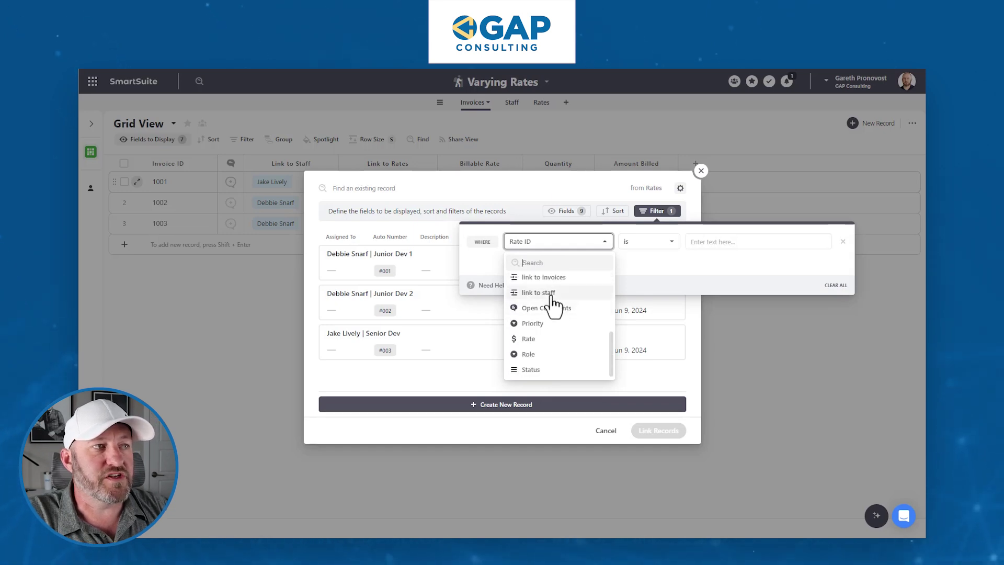
pyautogui.click(555, 304)
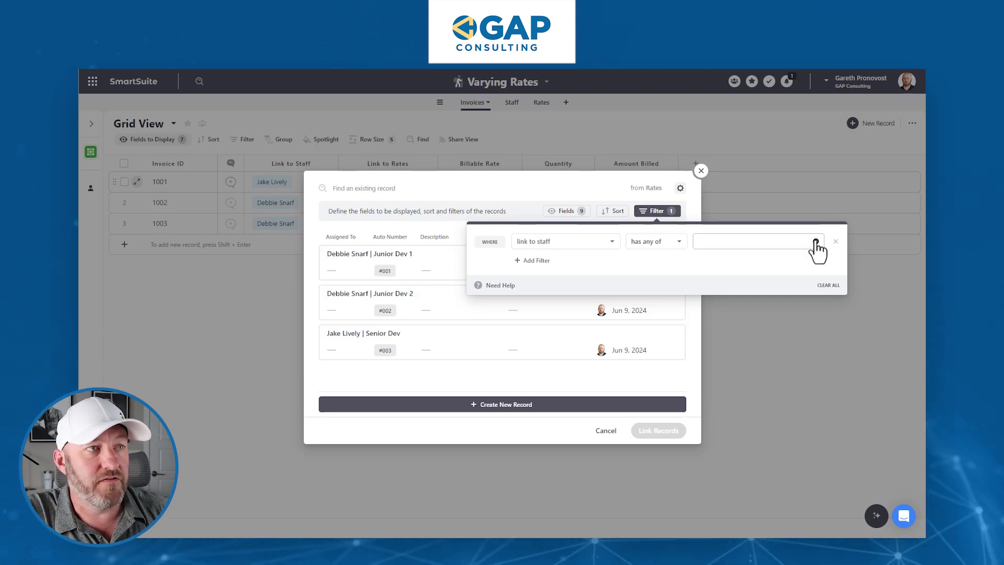
pyautogui.click(795, 242)
pyautogui.click(758, 265)
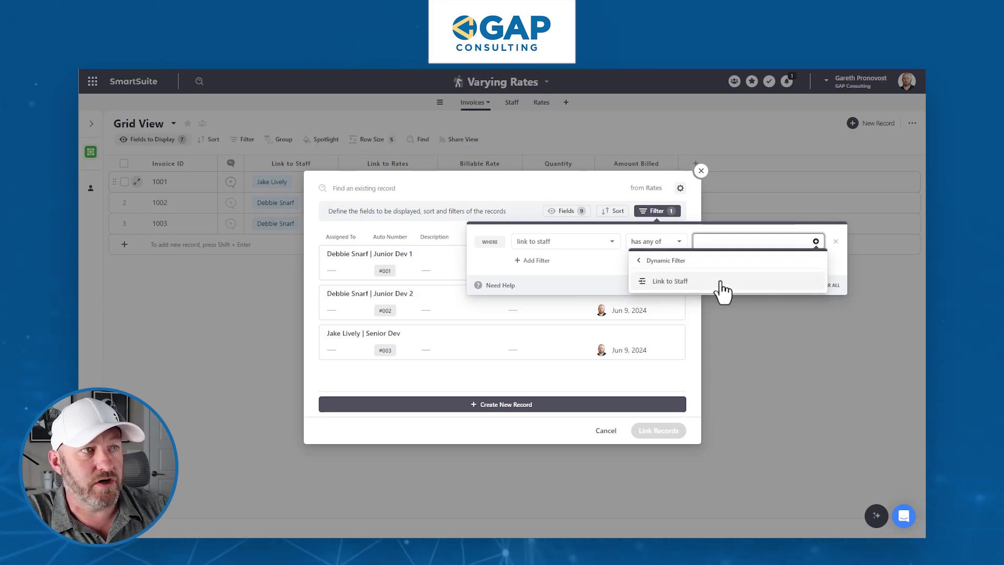
pyautogui.click(722, 285)
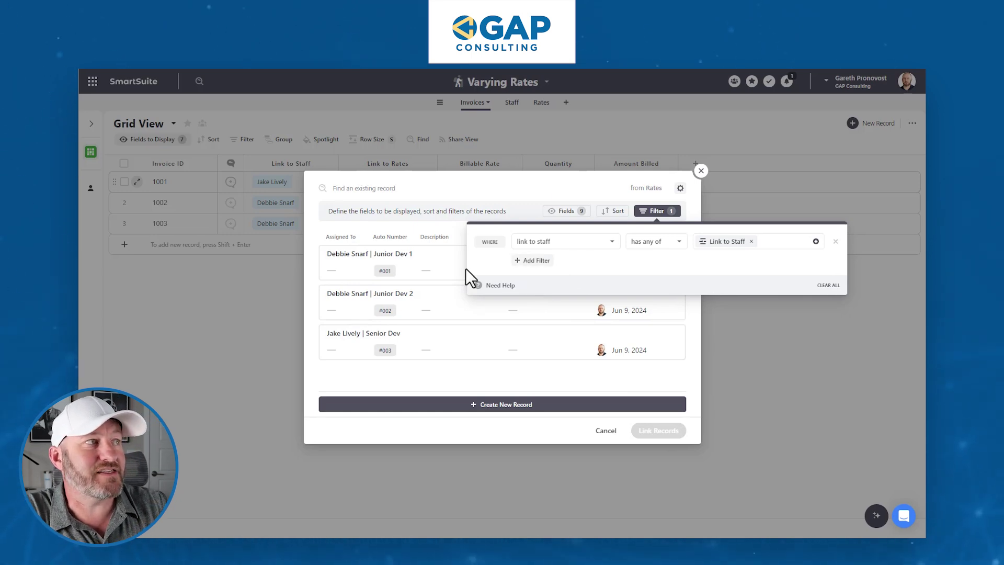
# Add a second AND condition to the record picker's filter so that only rates whose Active field is Yes are offered.
pyautogui.click(530, 261)
pyautogui.click(528, 261)
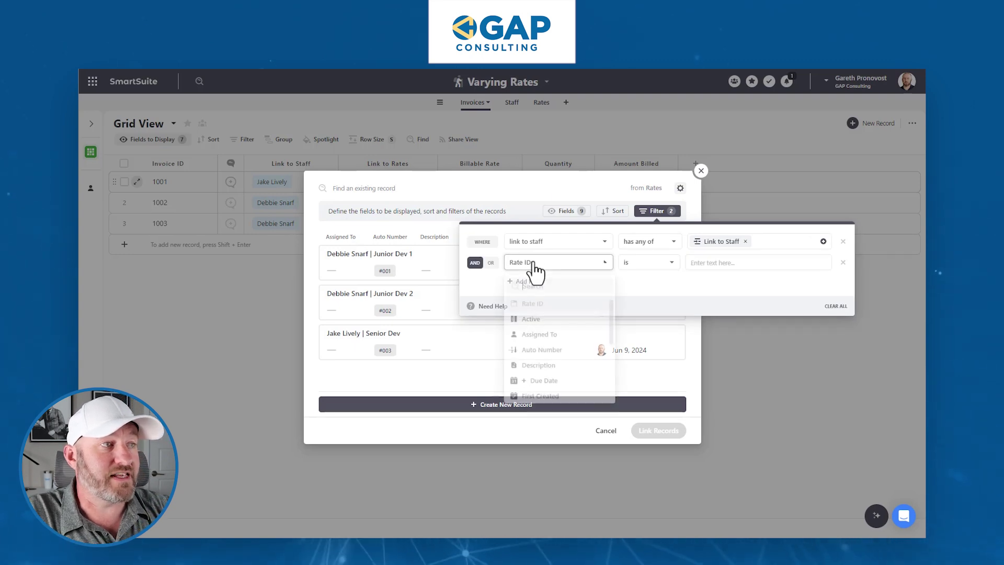
pyautogui.click(547, 316)
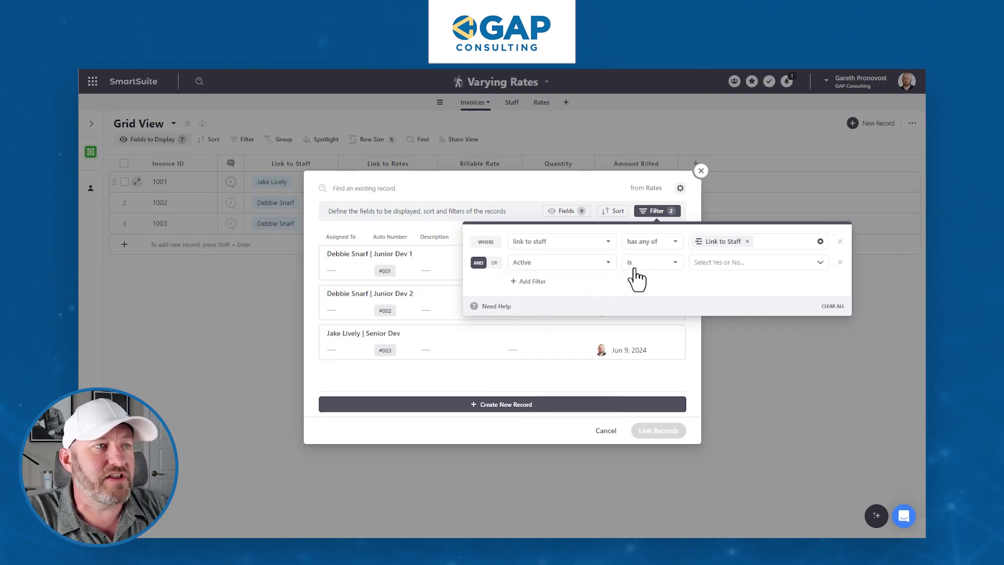
pyautogui.click(701, 264)
pyautogui.click(713, 284)
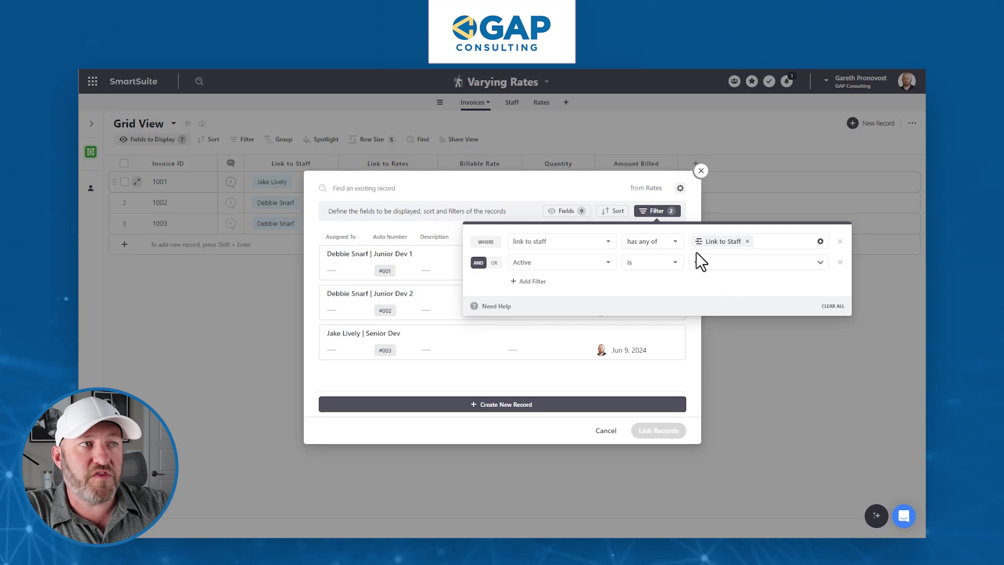
pyautogui.click(572, 183)
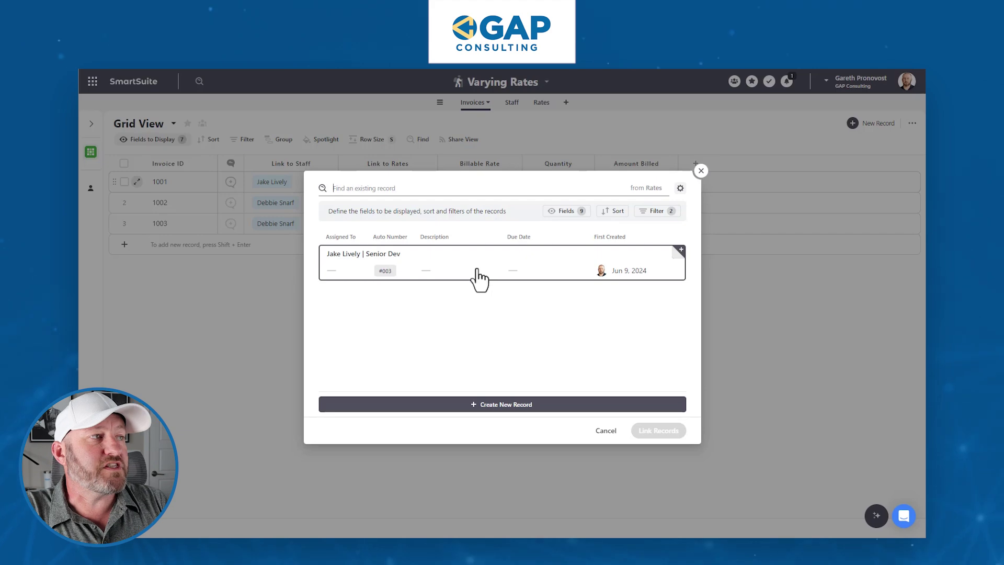
# Link the Senior Dev rate record to invoice 1001 in Link to Rates.
pyautogui.click(701, 171)
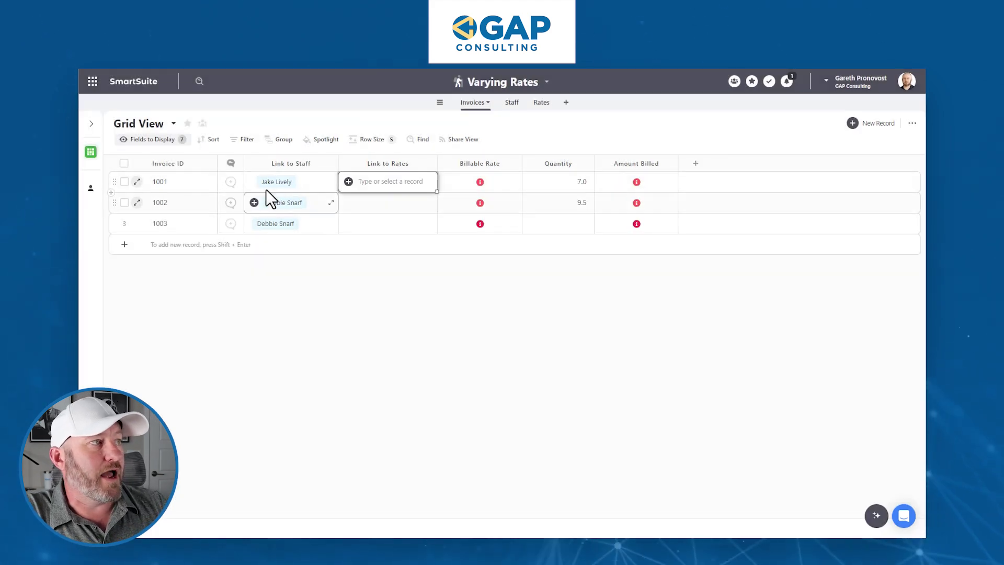
pyautogui.click(348, 181)
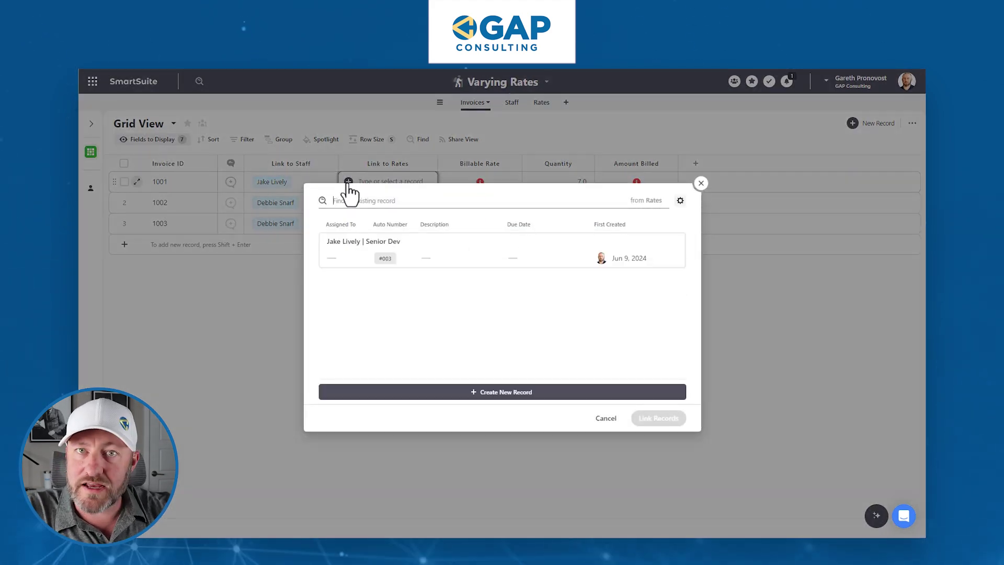
pyautogui.click(407, 264)
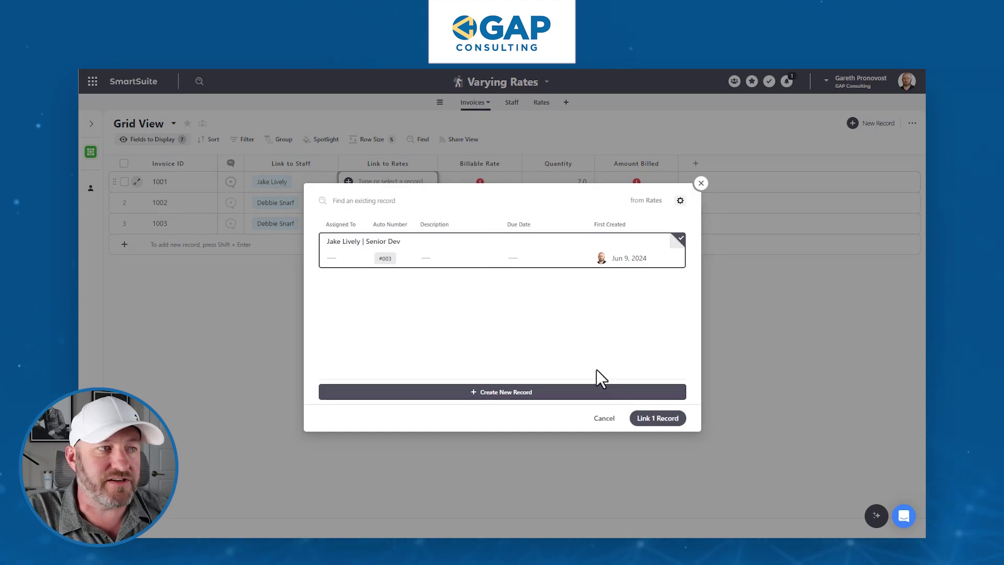
pyautogui.click(659, 418)
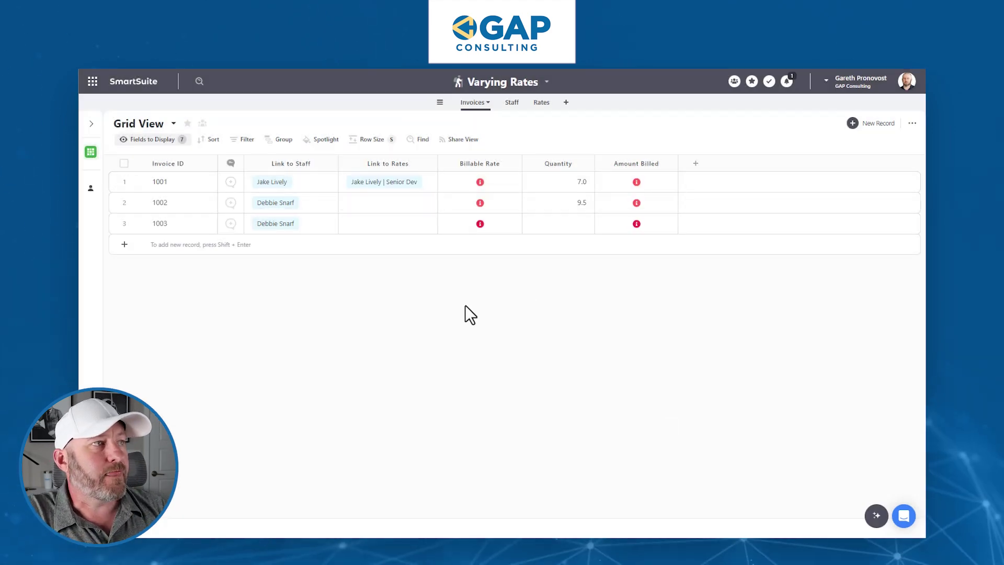
# Change the Billable Rate formula to sum([Link to Rates].[Rate])*2 and update the field.
pyautogui.doubleClick(480, 162)
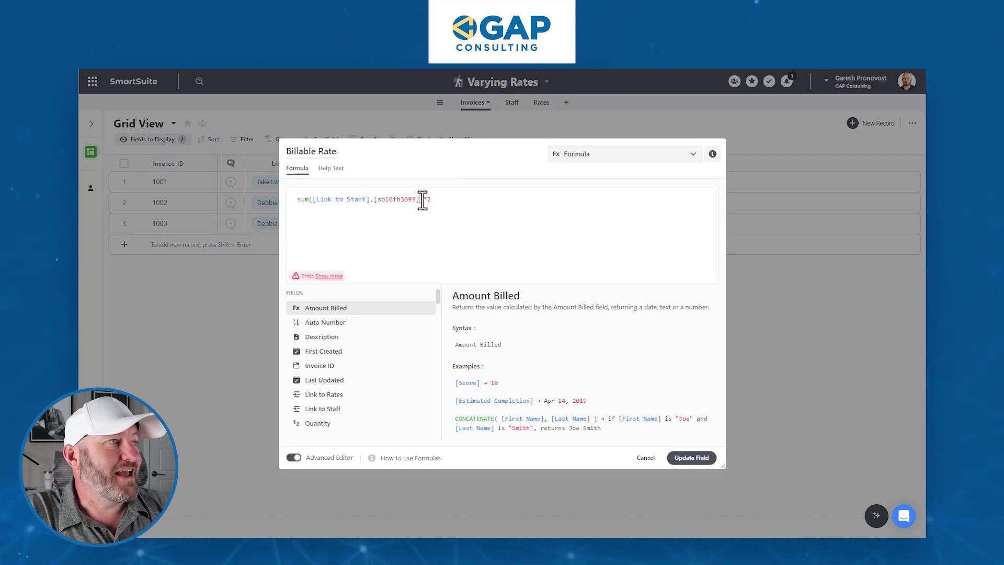
pyautogui.moveTo(418, 201); pyautogui.dragTo(312, 201)
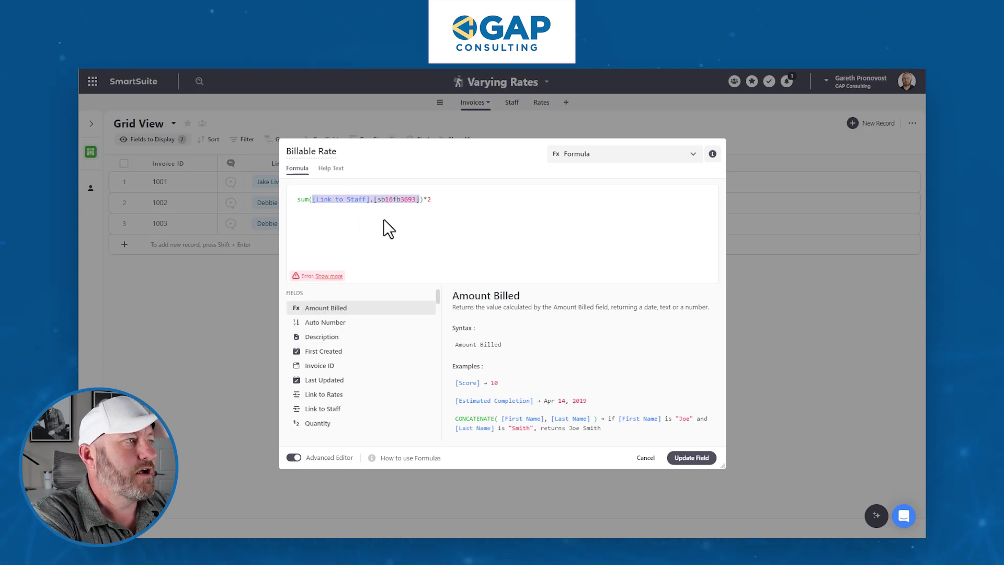
pyautogui.write('lin')
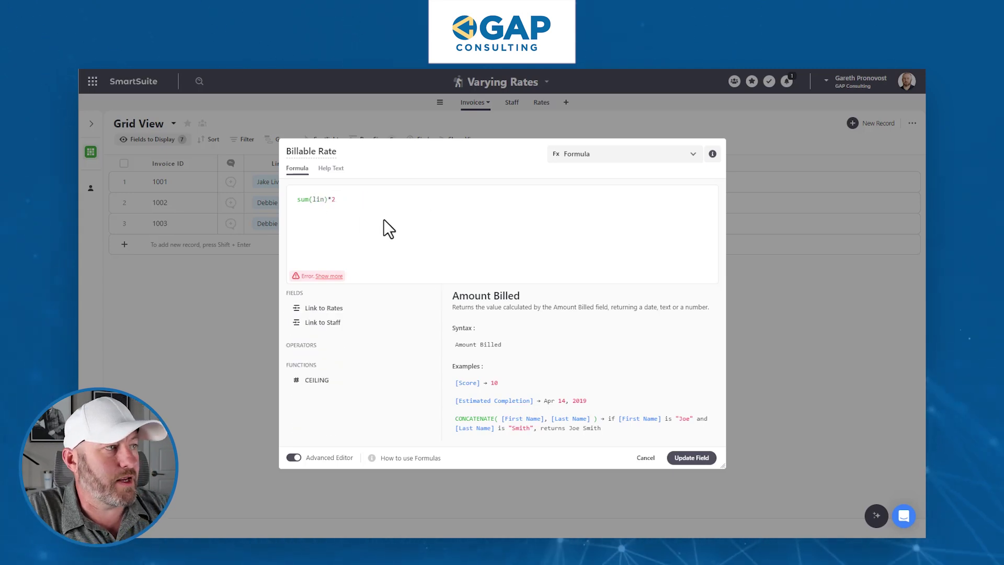
pyautogui.click(419, 309)
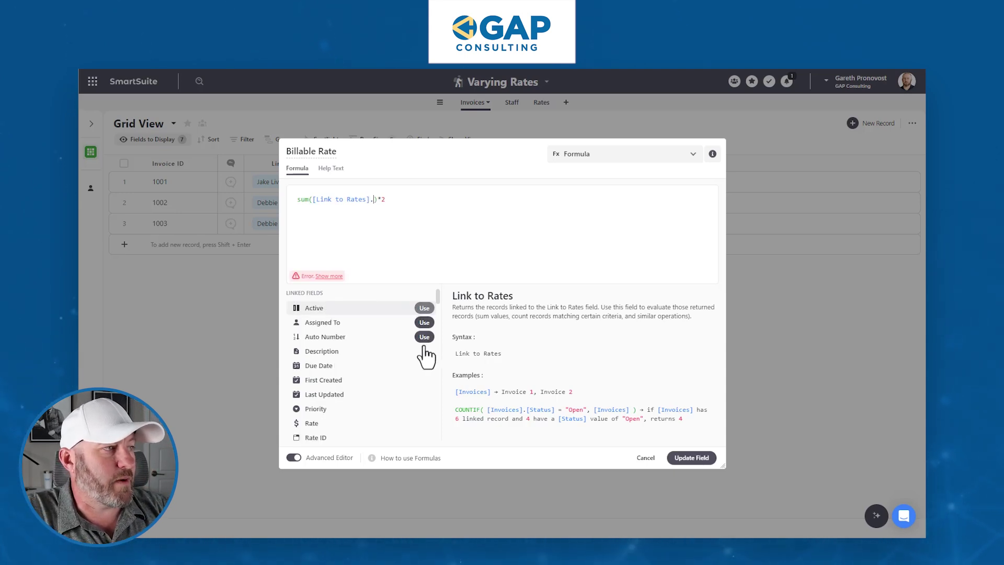
pyautogui.scroll(-1, 401, 363)
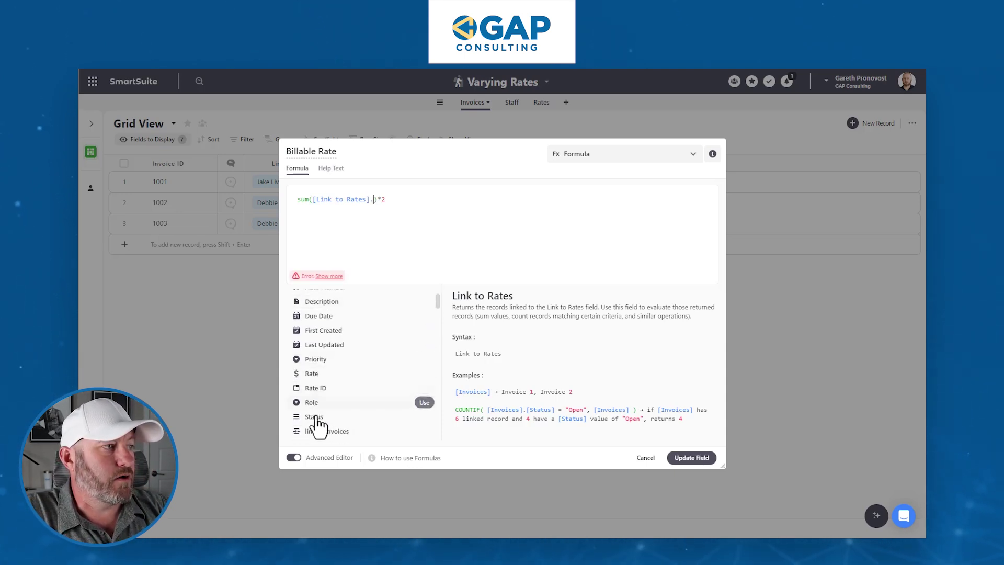
pyautogui.click(424, 374)
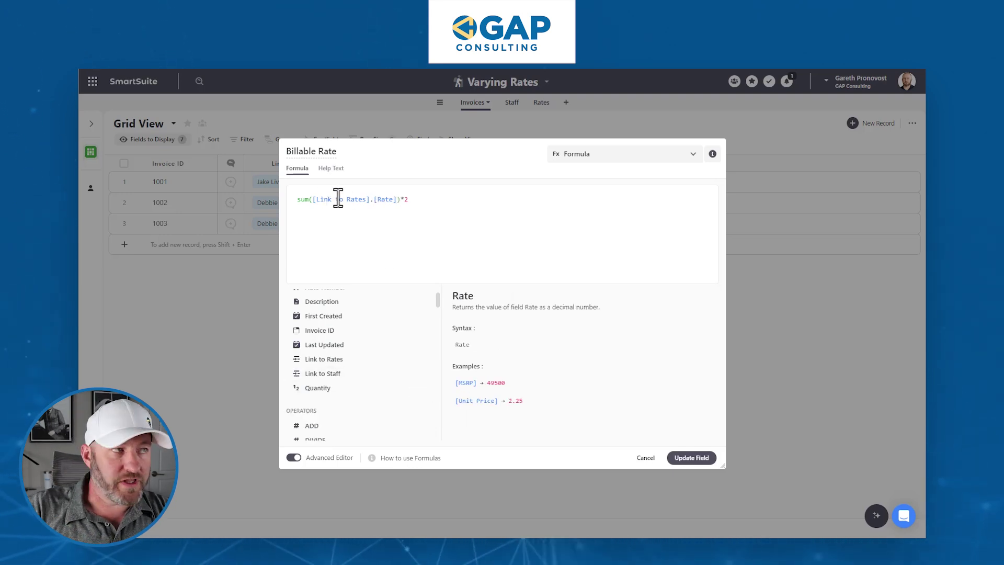
pyautogui.click(699, 463)
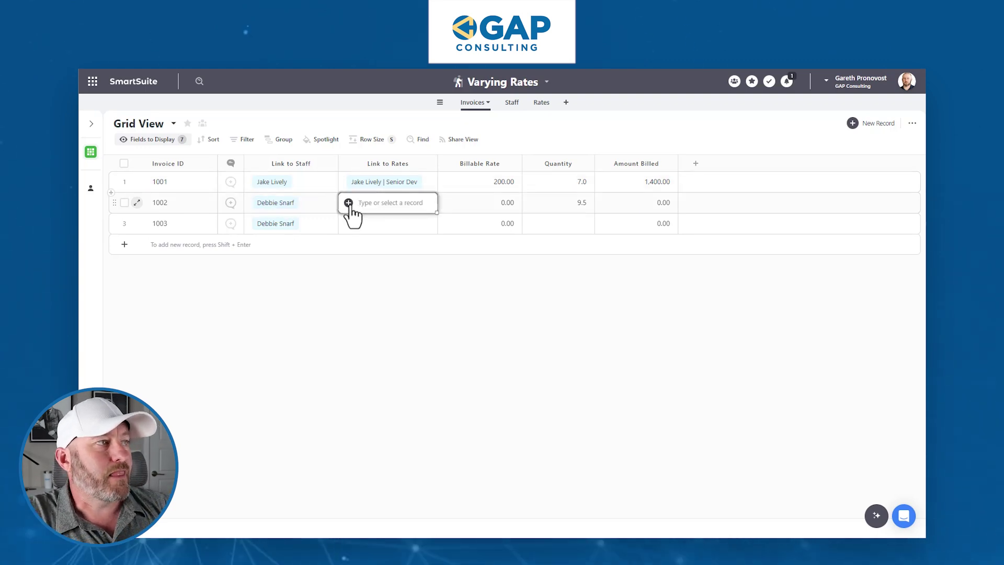
# Mark the Junior Dev 1 rate as active in the Rates table and link it to invoice 1002.
pyautogui.click(348, 203)
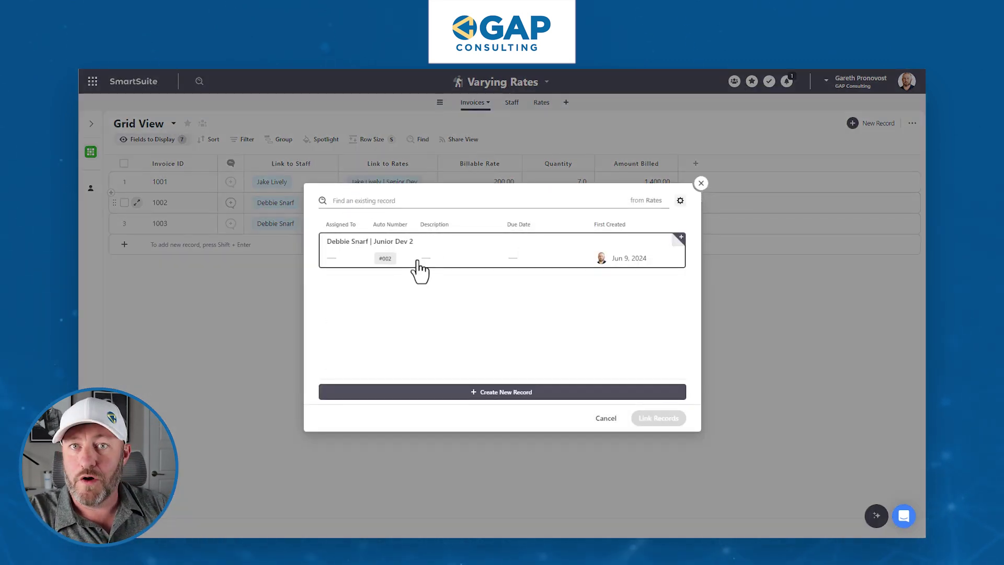
pyautogui.click(701, 183)
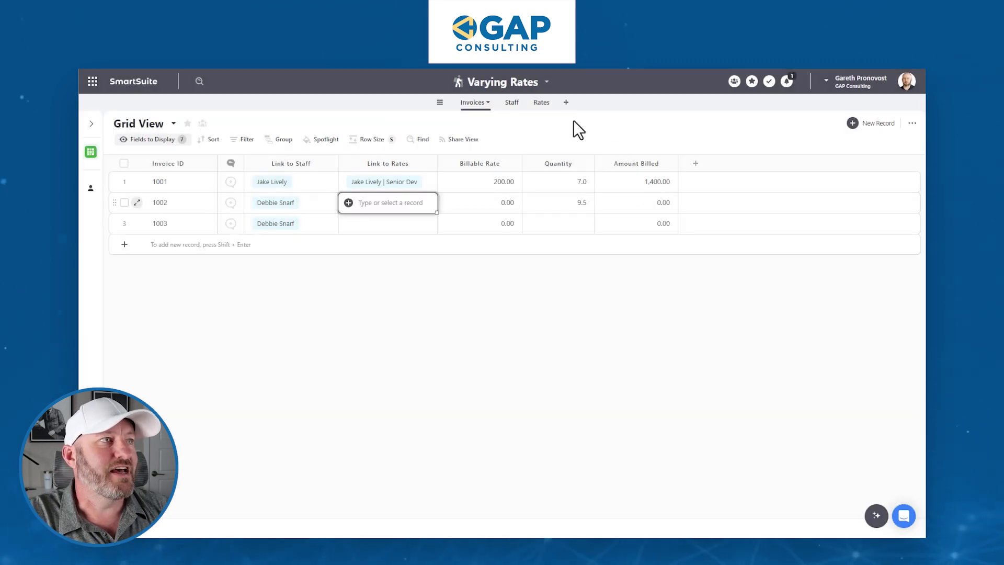
pyautogui.click(541, 103)
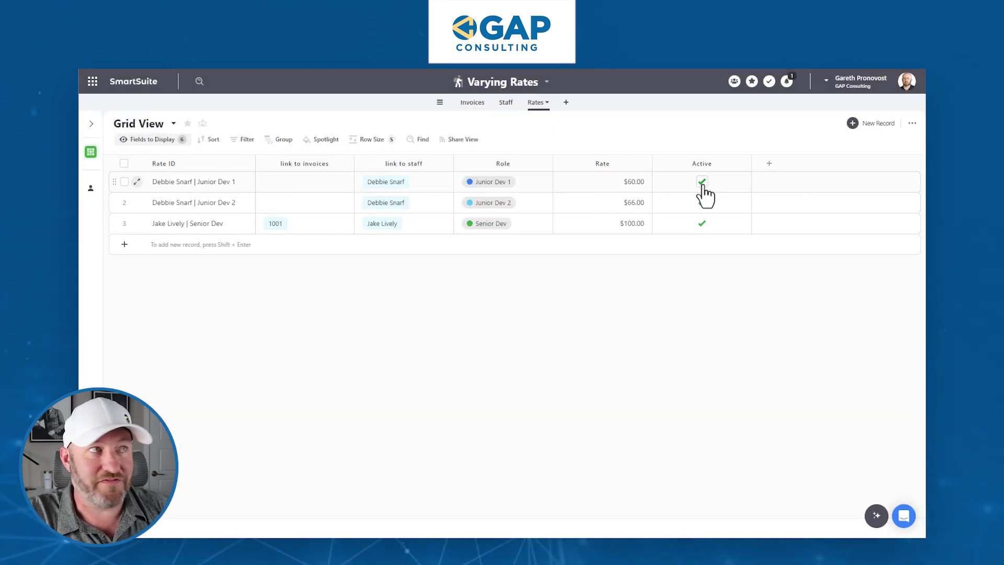
pyautogui.click(472, 102)
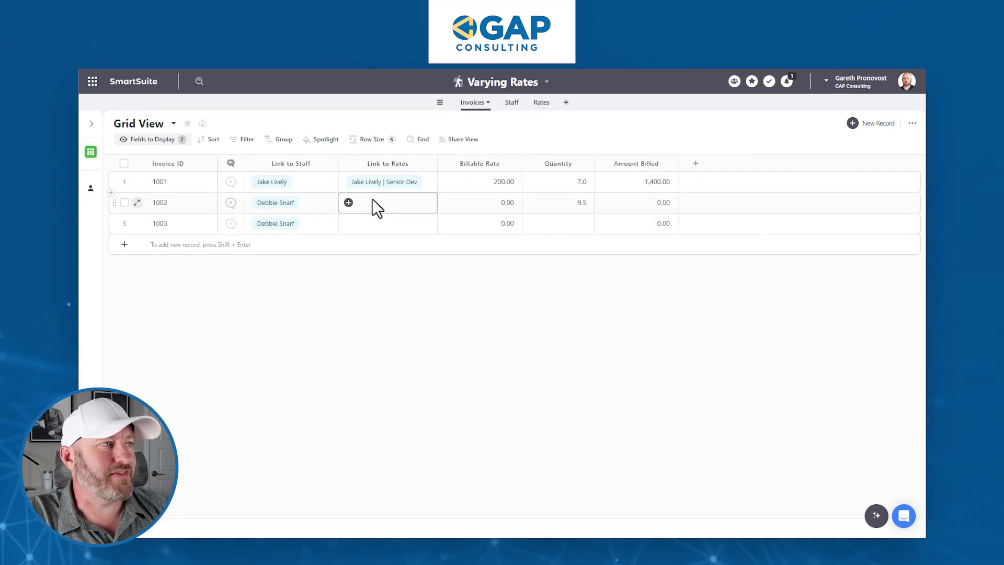
pyautogui.click(348, 203)
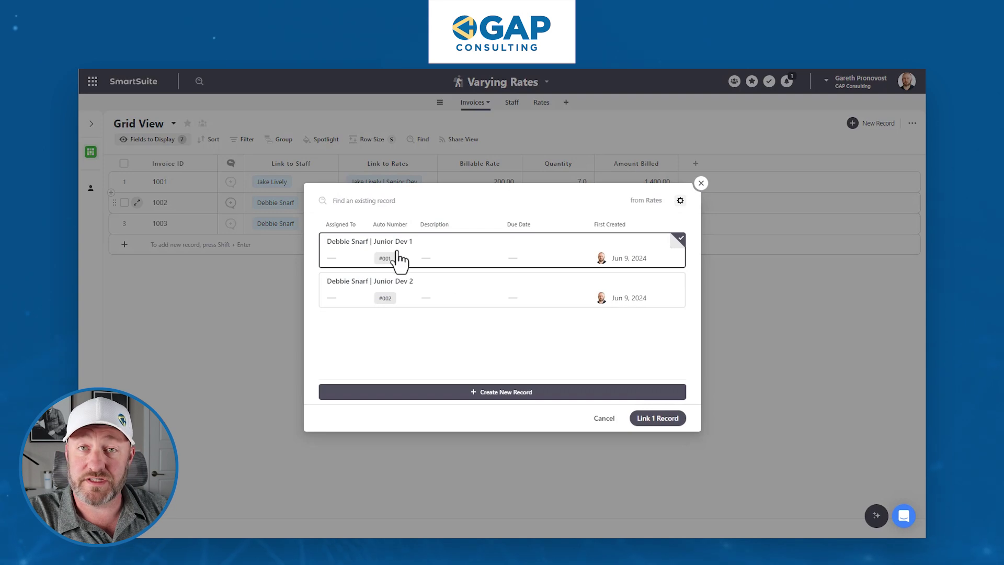
pyautogui.click(649, 421)
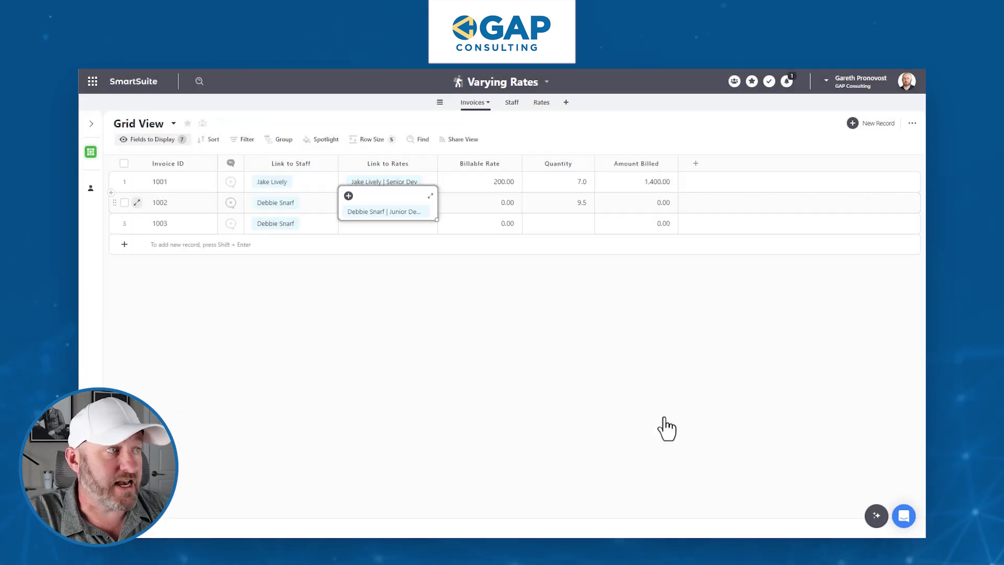
# Set the Junior Dev 1 rate back to inactive in the Rates table.
pyautogui.click(542, 103)
pyautogui.click(702, 203)
pyautogui.click(701, 182)
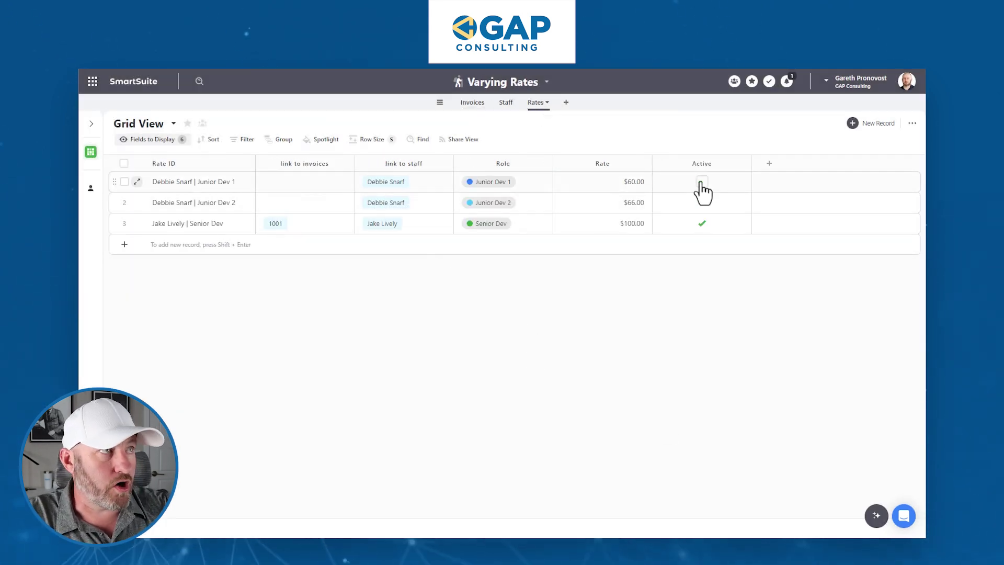
# Link the Junior Dev 2 rate to invoice 1003 and compare the Billable Rate values of invoices 1002 and 1003.
pyautogui.click(465, 104)
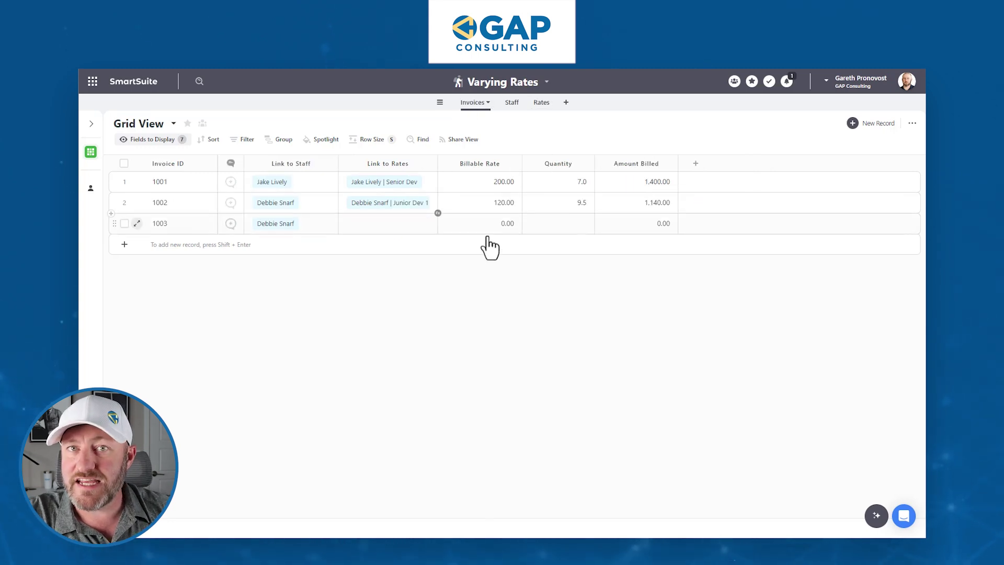
pyautogui.click(372, 225)
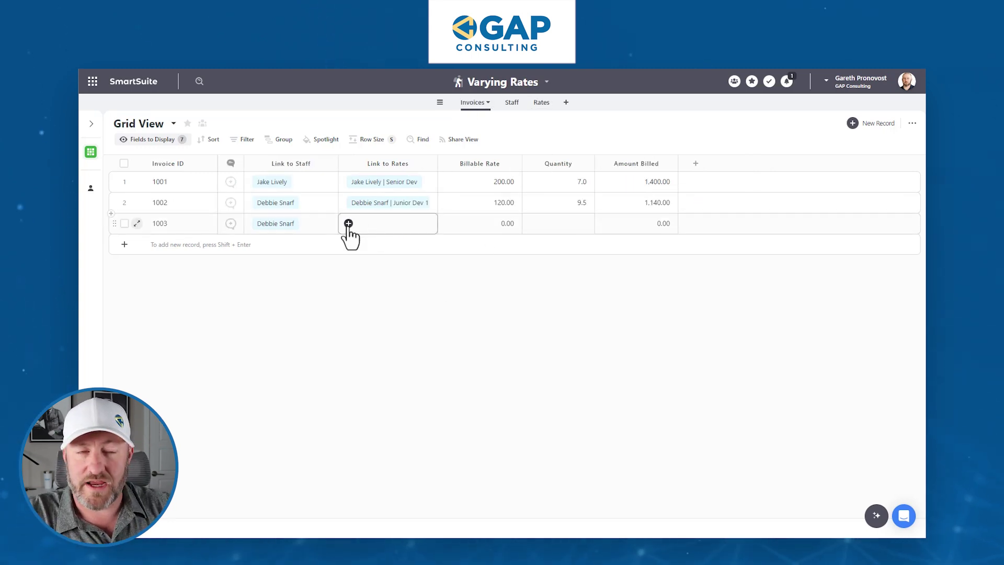
pyautogui.click(348, 223)
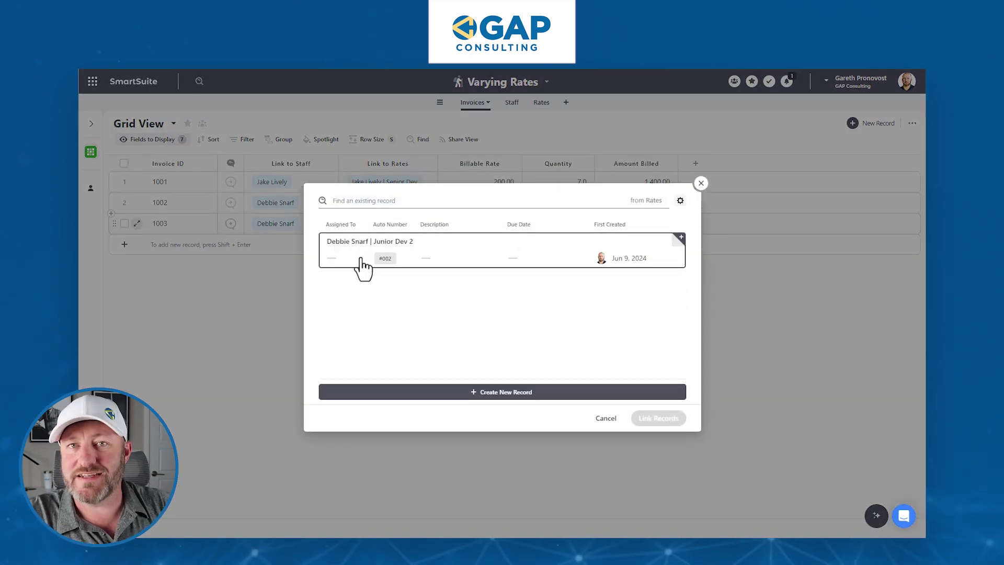
pyautogui.click(360, 267)
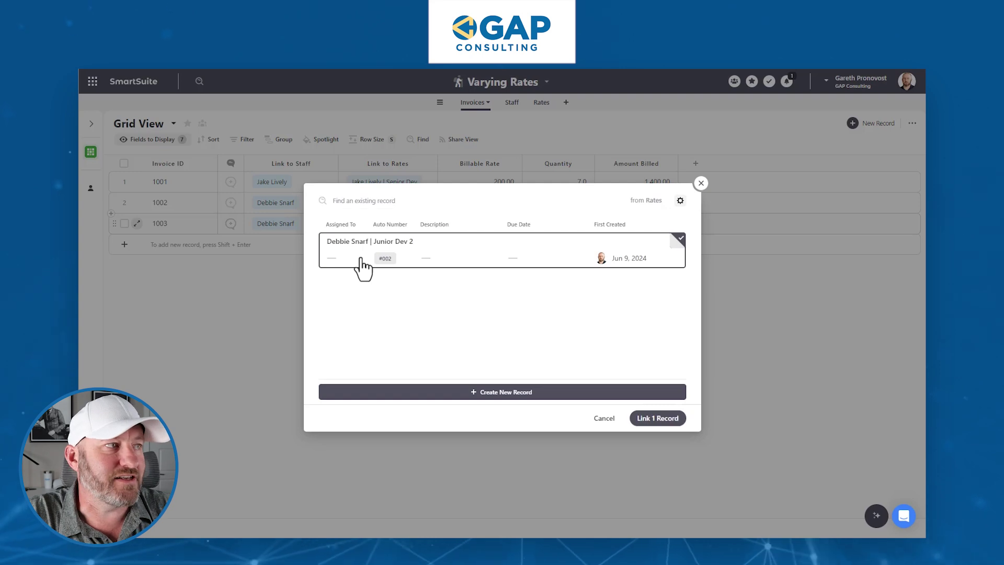
pyautogui.click(655, 420)
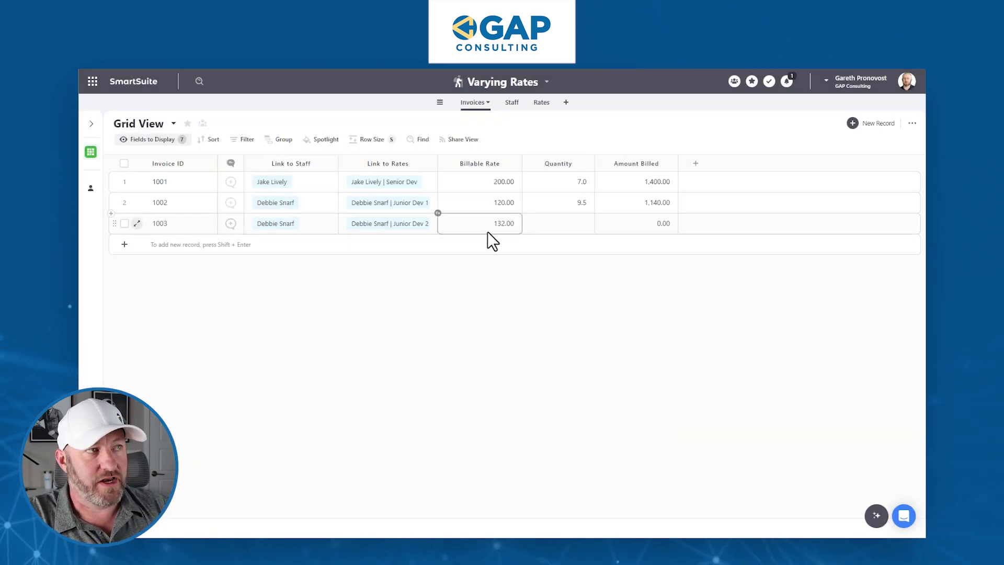
pyautogui.click(478, 205)
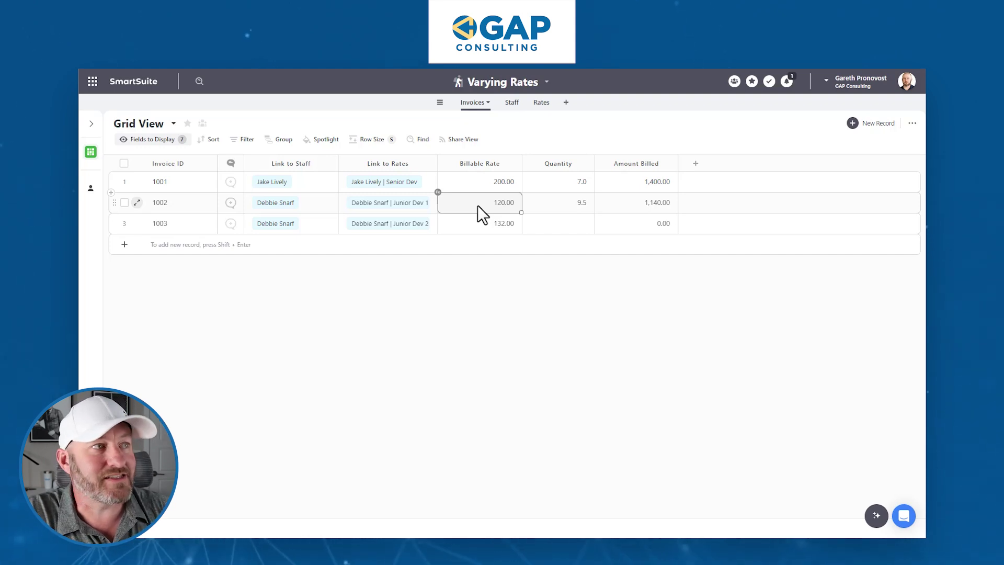
pyautogui.click(482, 227)
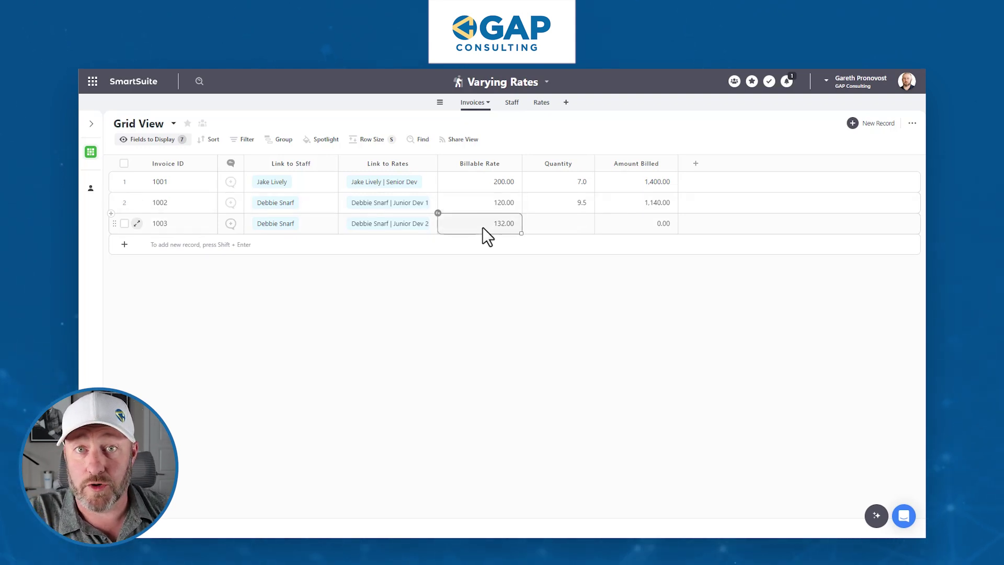